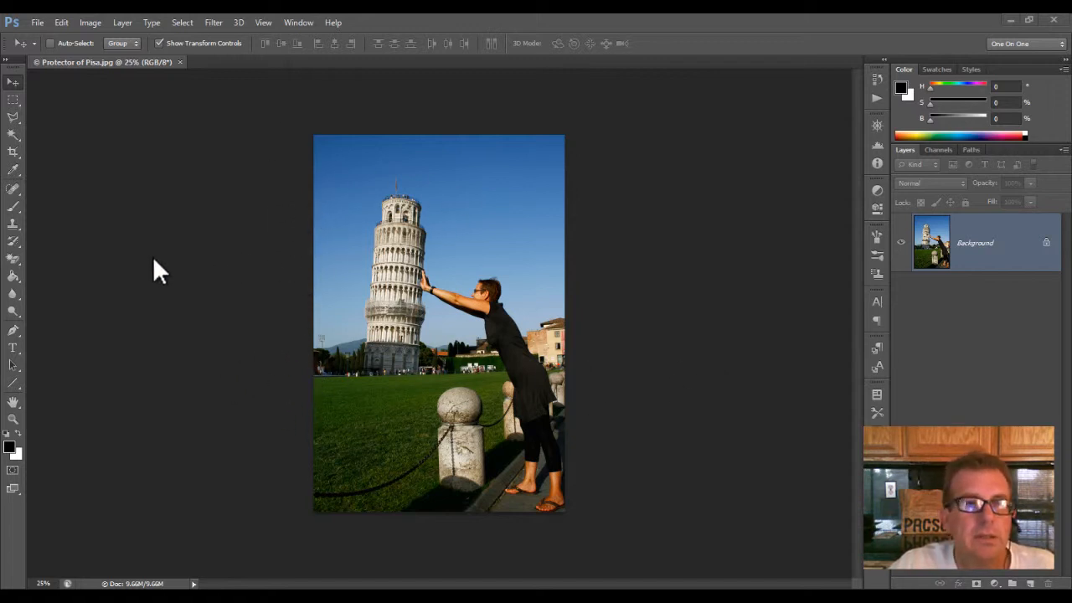
Step: Straighten the photo's layer with a Ruler line of about 2° drawn along the horizon at the tower's base
click(19, 175)
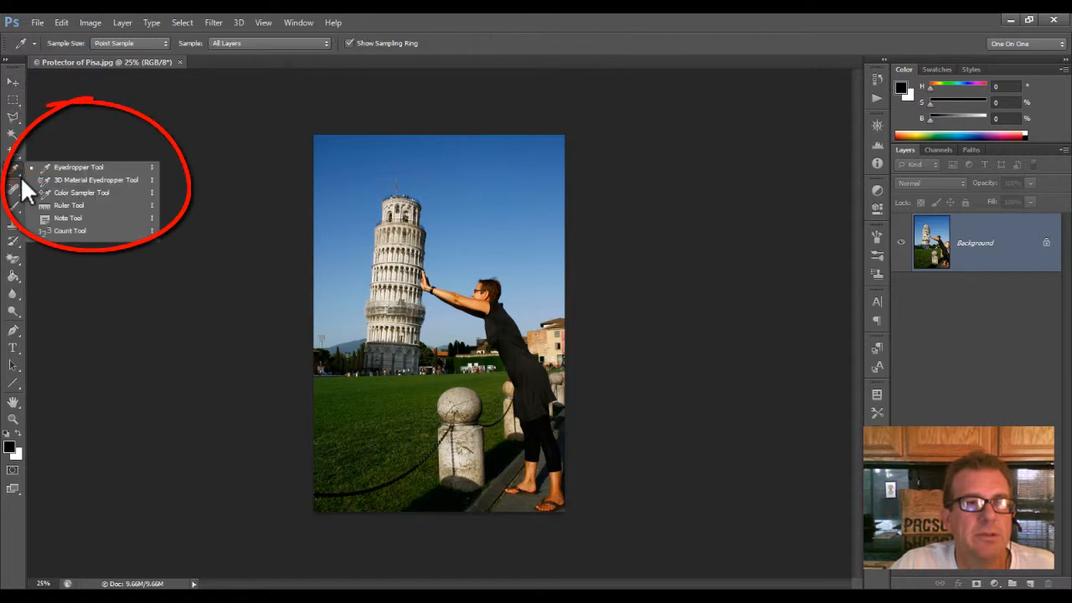
click(56, 205)
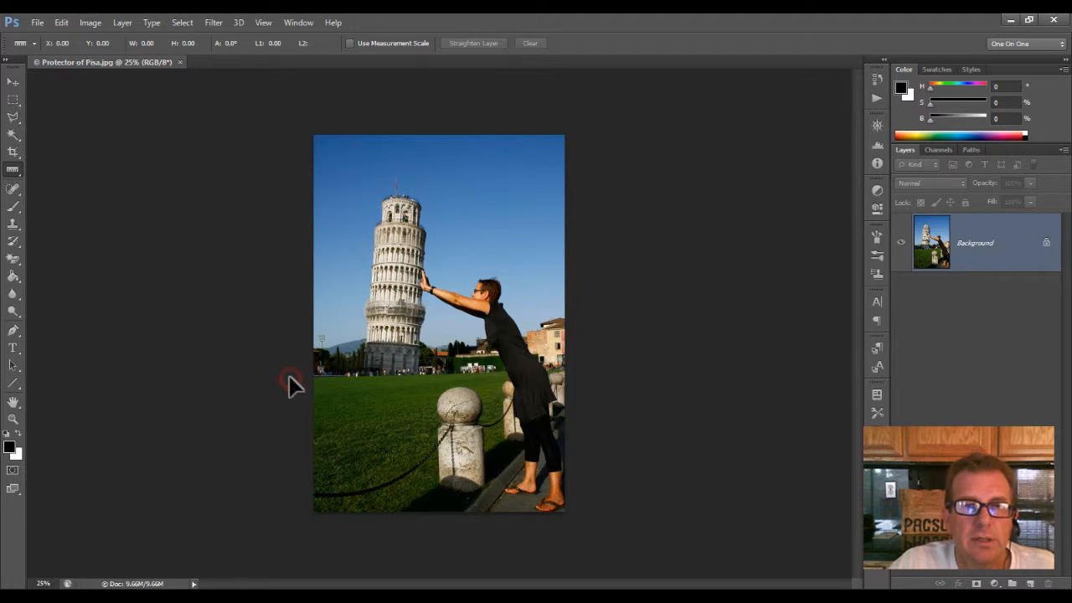
drag(289, 378, 594, 368)
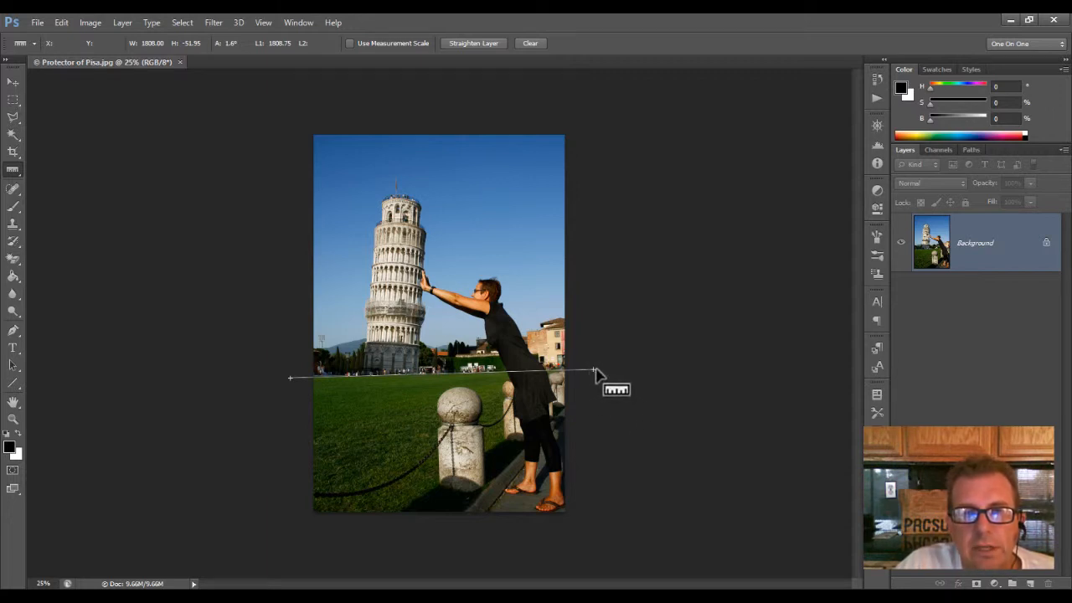
drag(592, 374, 598, 369)
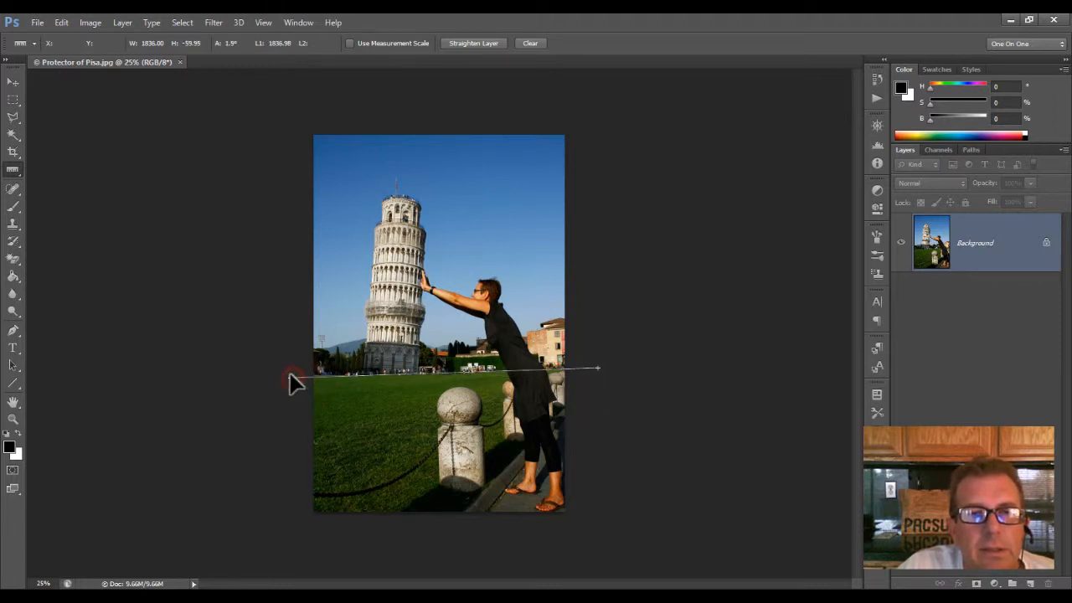
drag(294, 382, 289, 379)
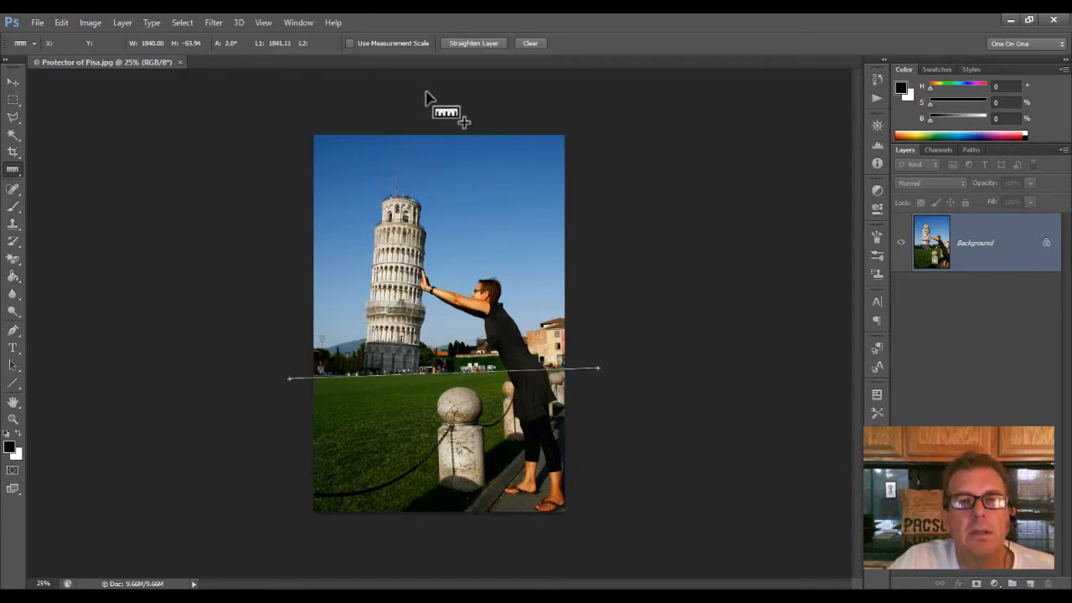
click(476, 43)
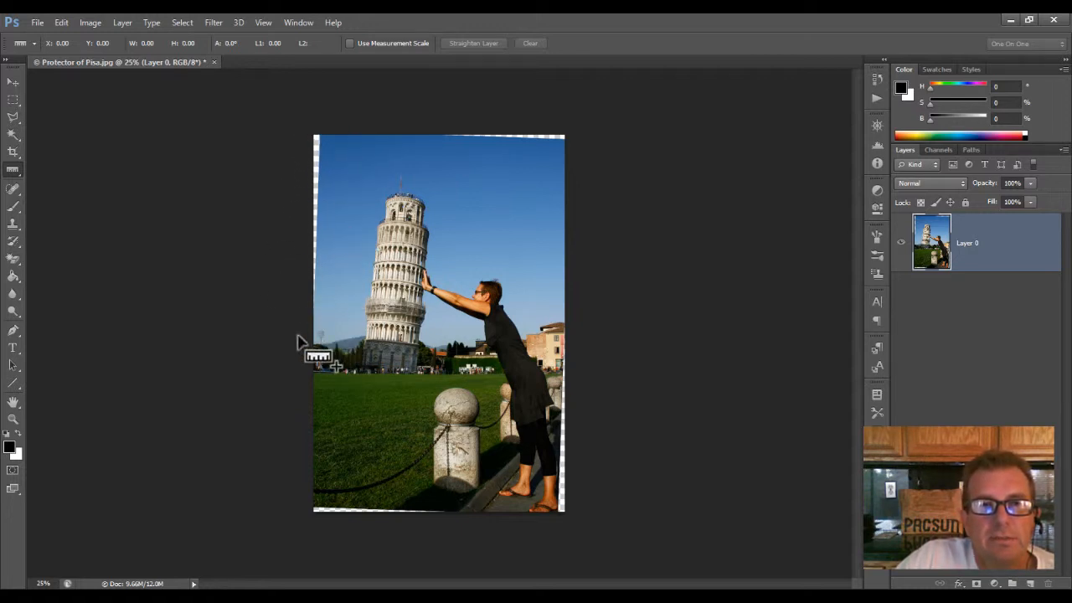
Step: Select the transparent wedge along the photo's left edge with the Polygonal Lasso, slightly overlapping the sky
click(17, 121)
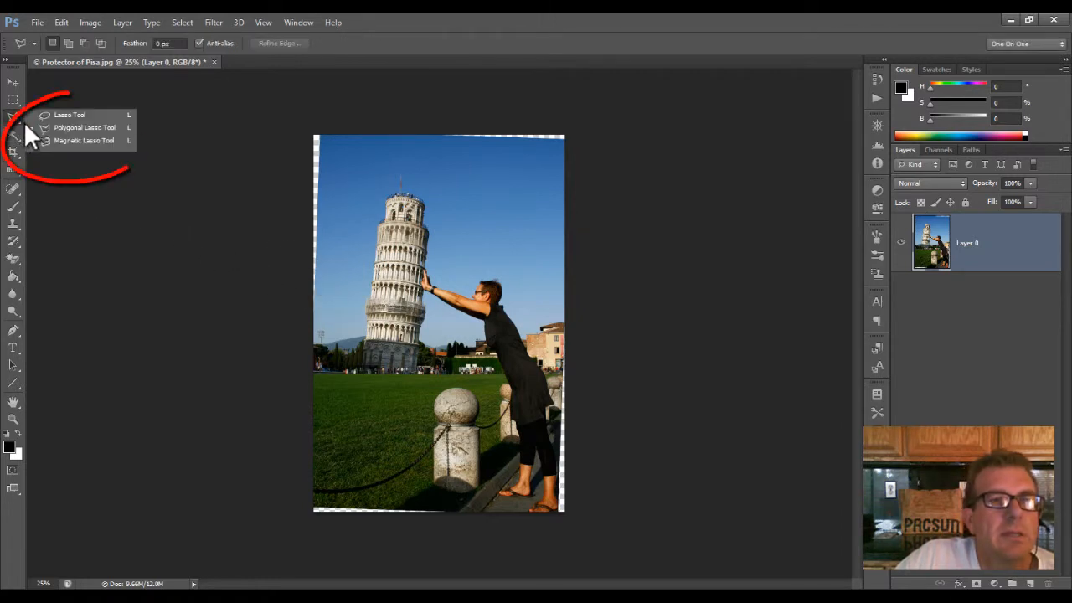
click(73, 129)
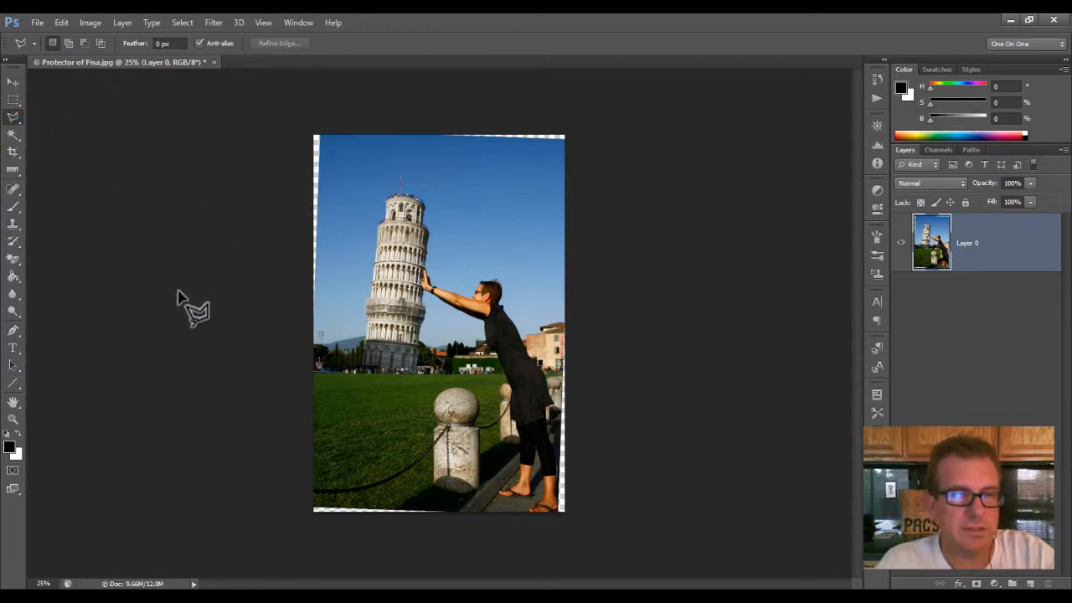
click(10, 422)
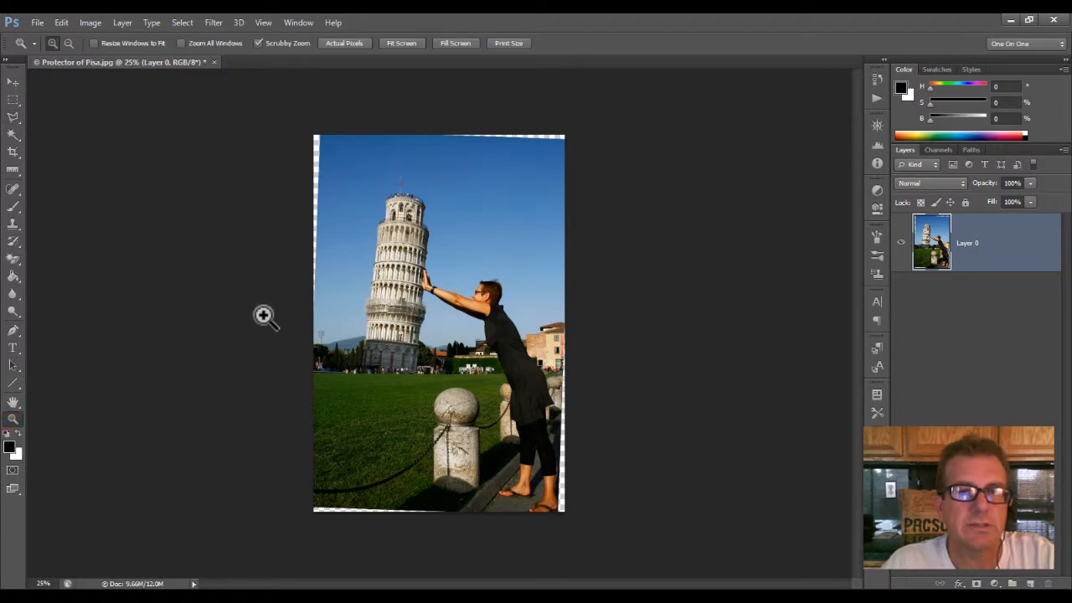
drag(257, 306, 290, 262)
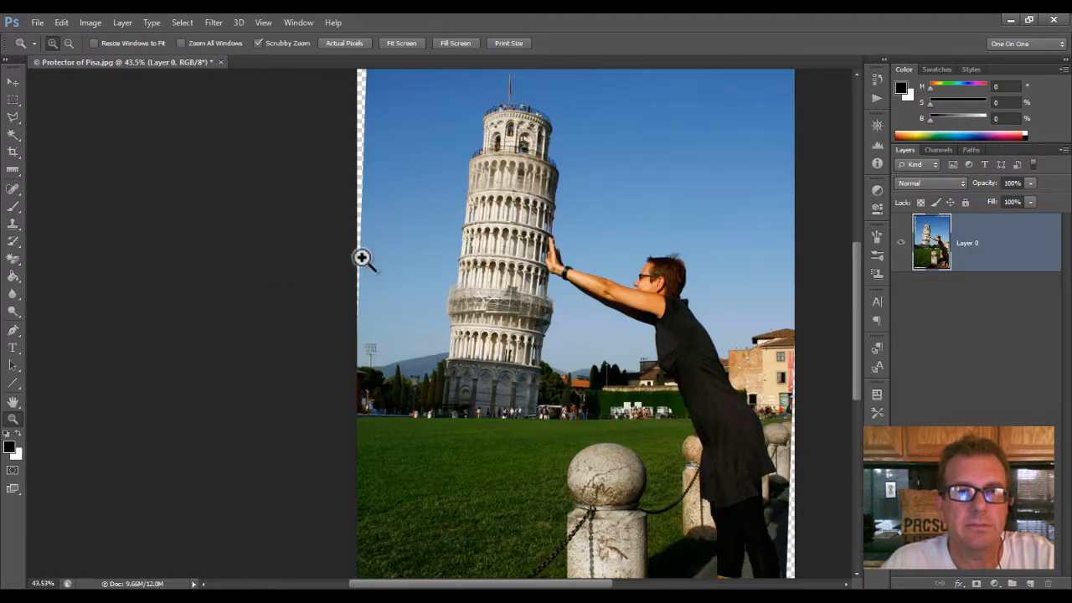
drag(394, 163, 395, 288)
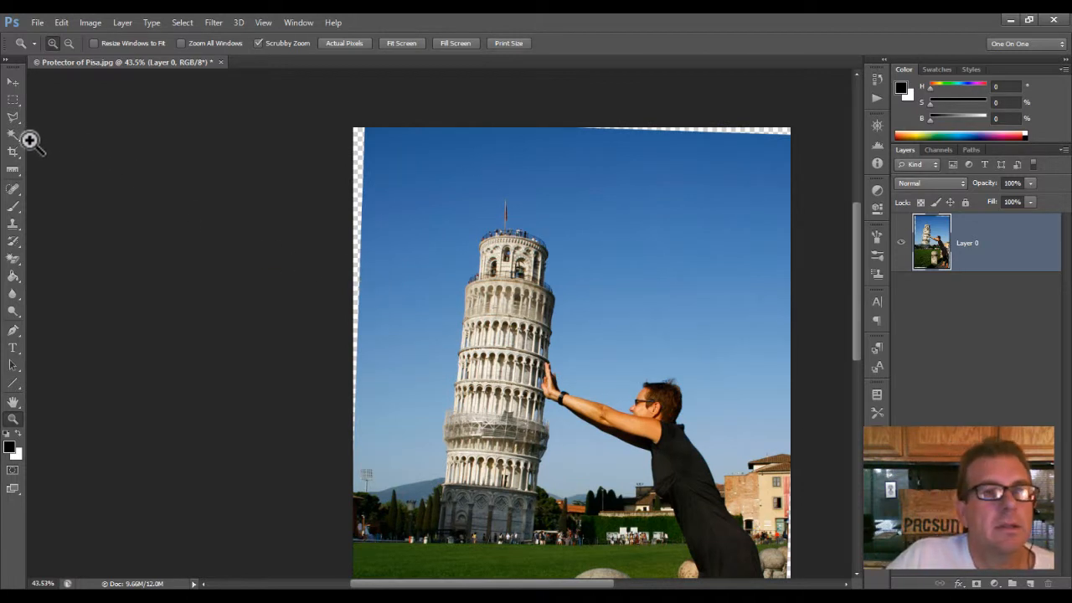
click(12, 116)
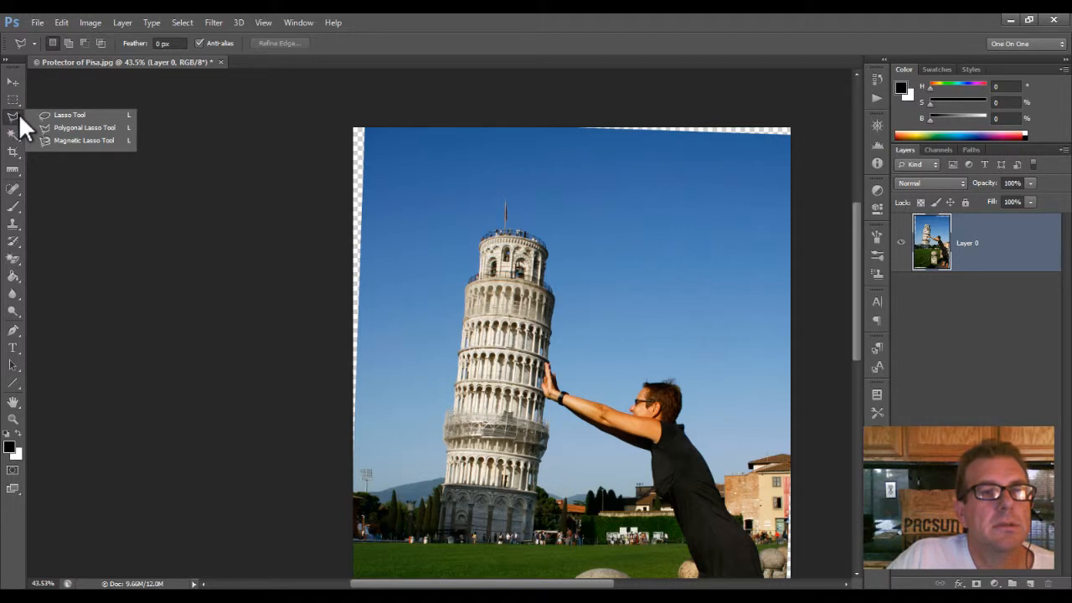
click(88, 128)
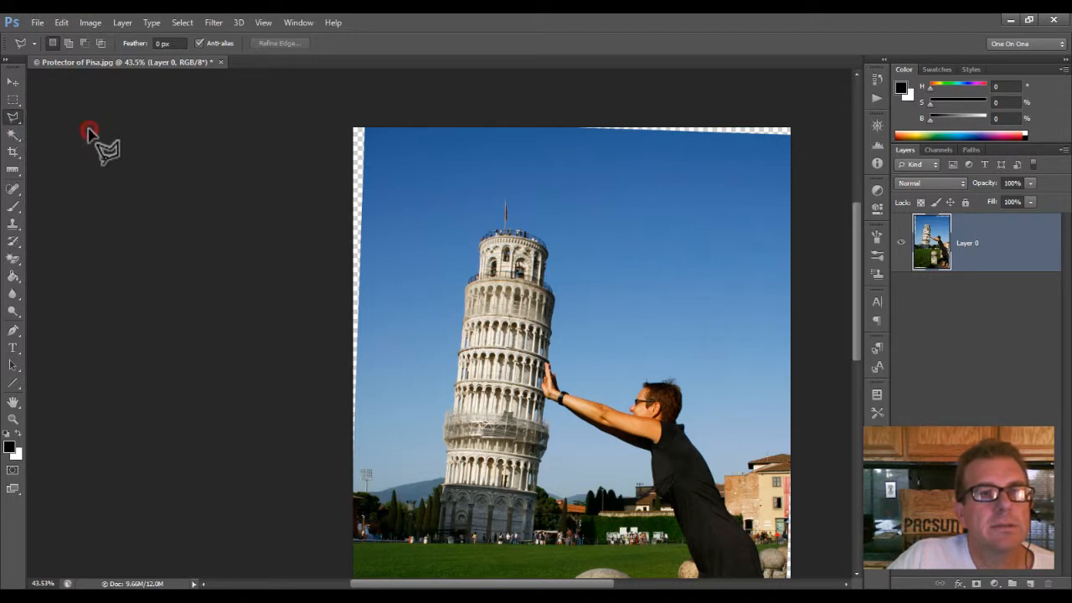
click(336, 120)
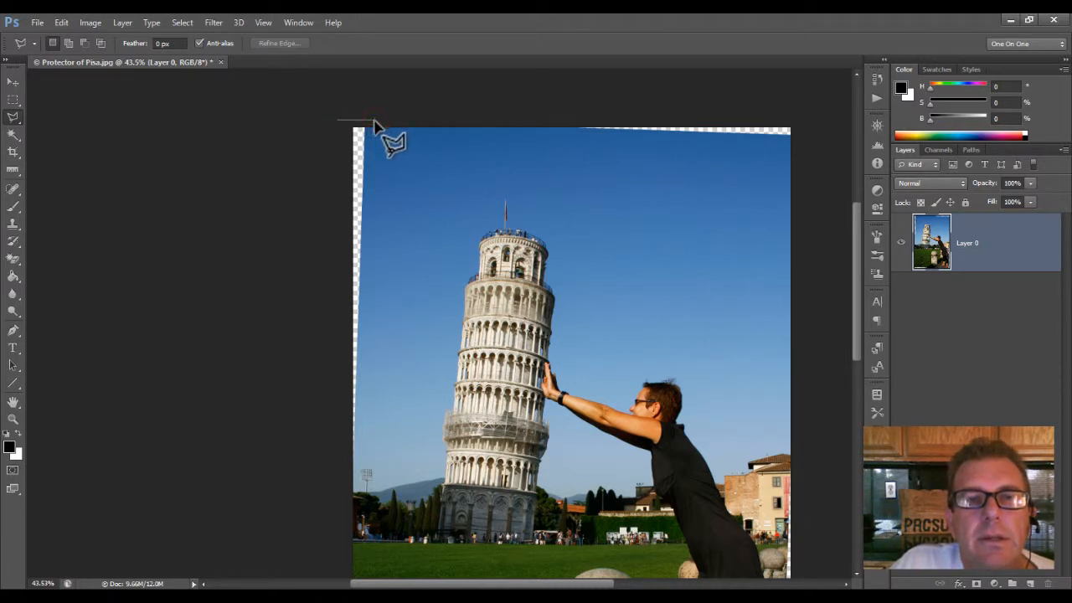
click(374, 123)
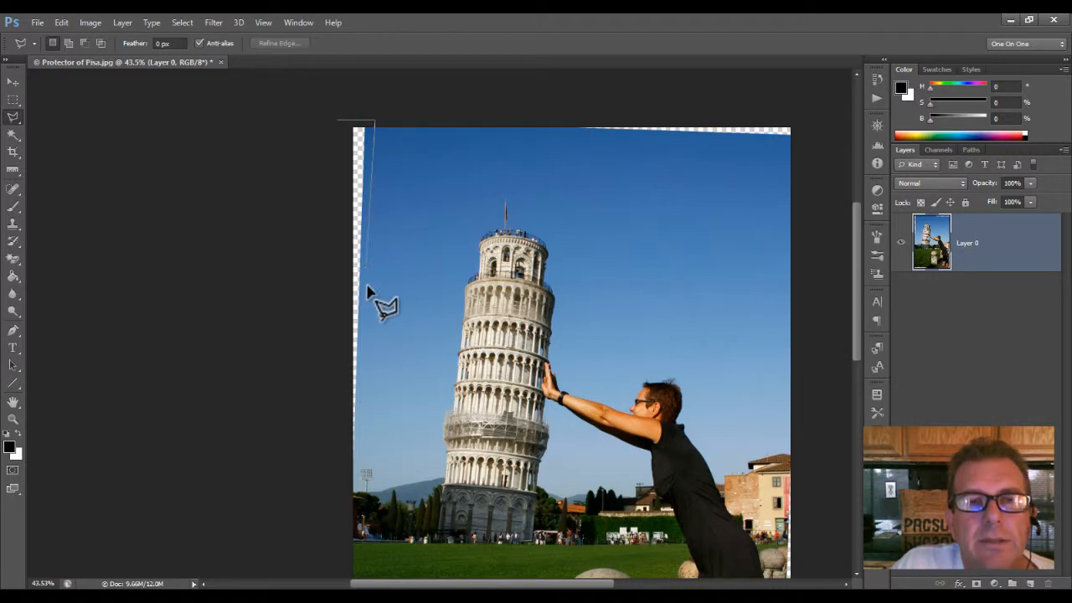
click(361, 462)
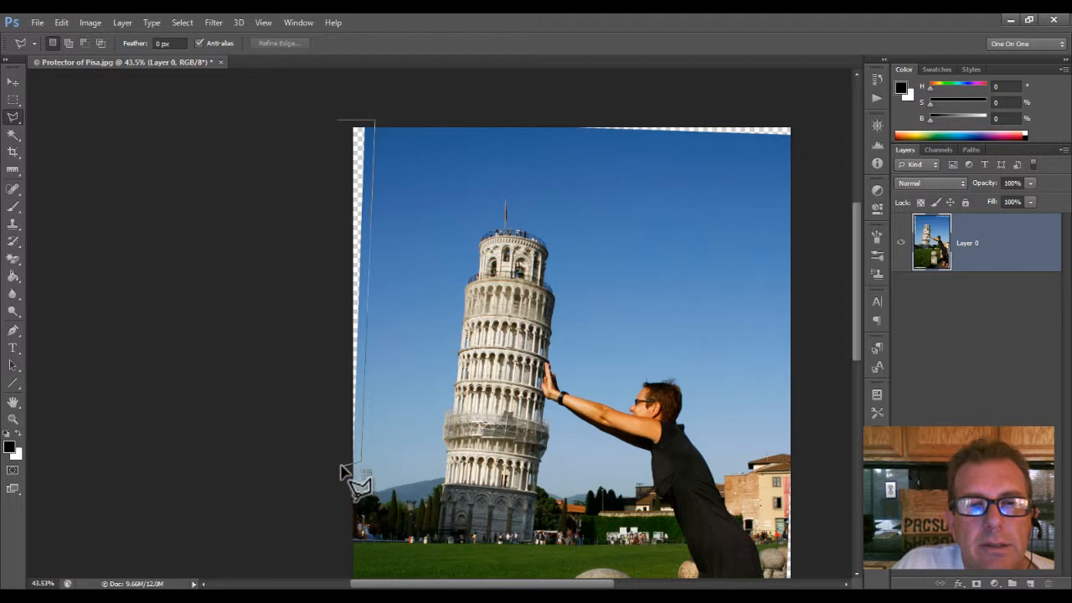
click(341, 465)
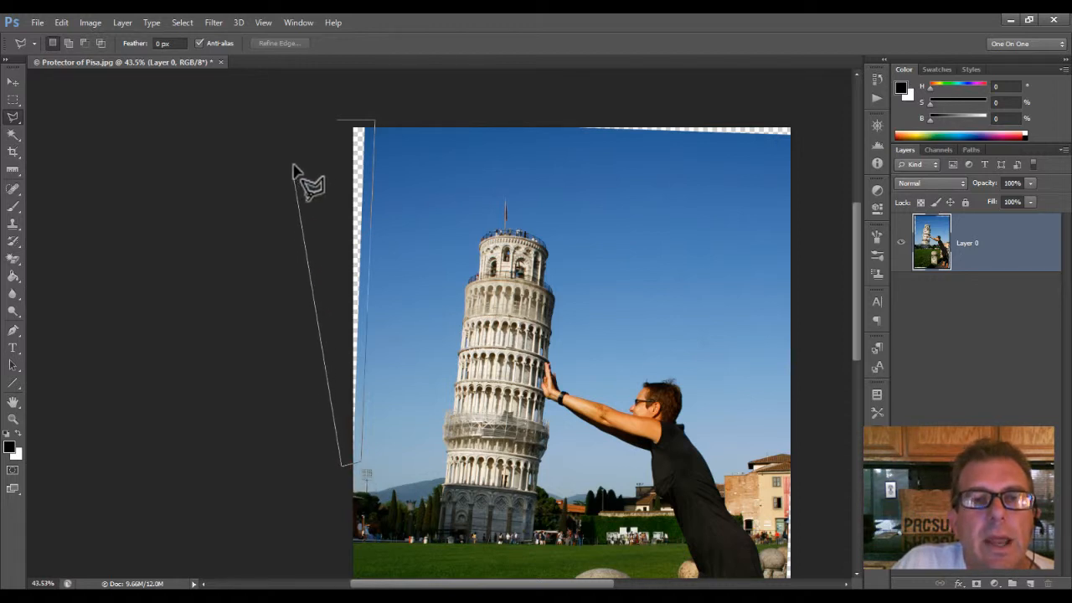
click(337, 124)
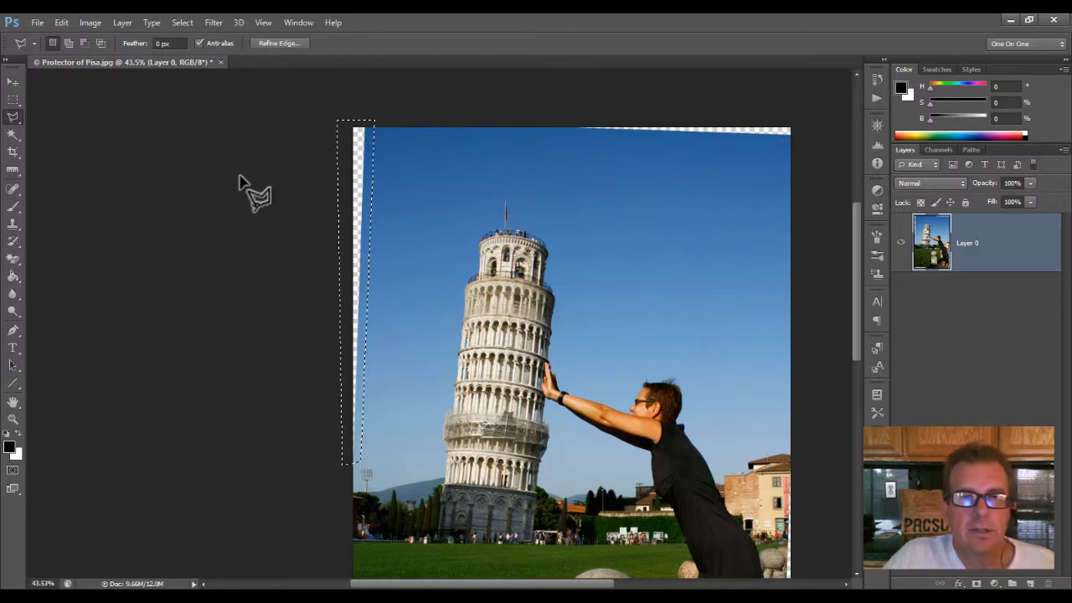
Step: Fill the selected left-edge wedge using Content-Aware at Normal mode and 100% opacity, and deselect it
click(54, 23)
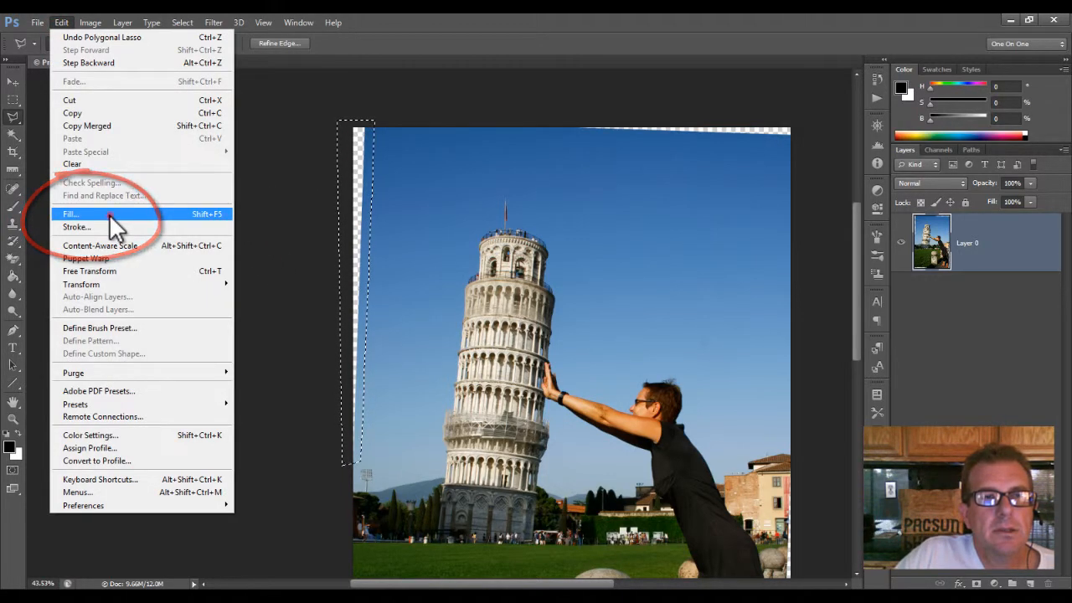
click(109, 213)
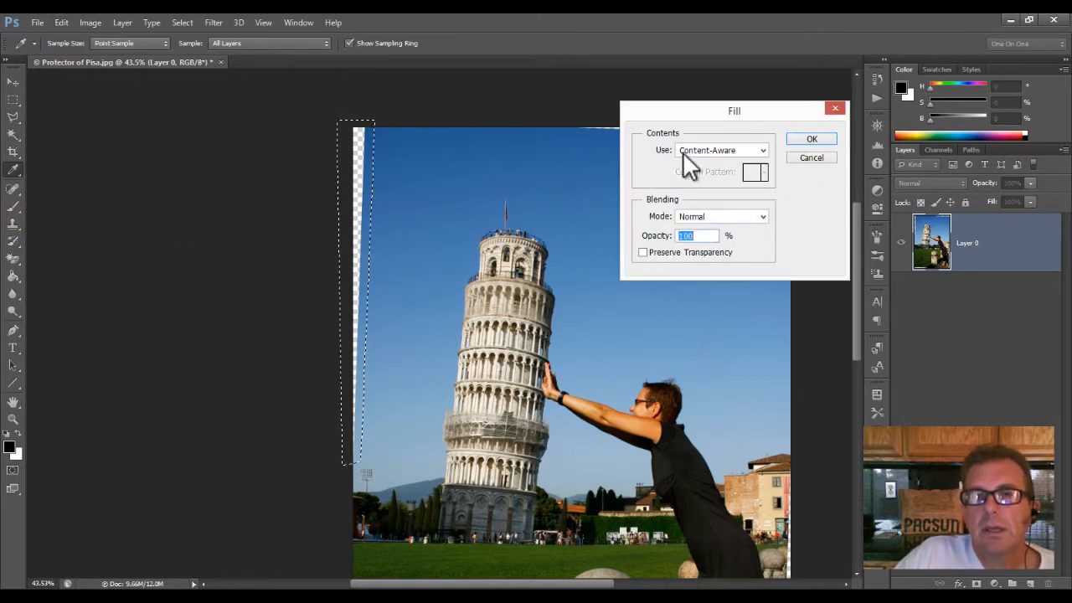
click(766, 150)
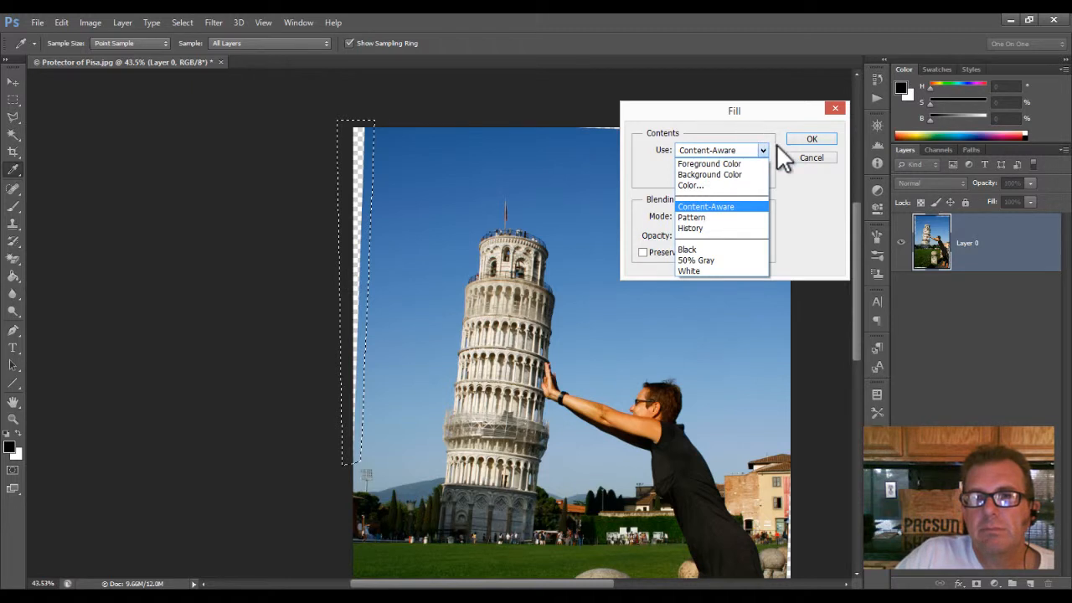
click(737, 207)
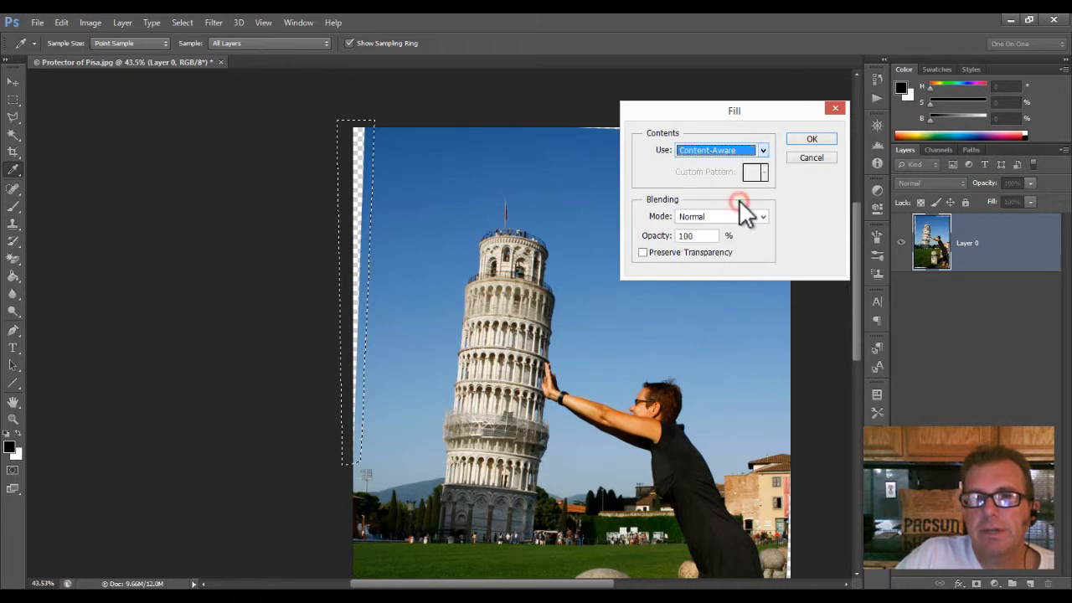
click(812, 139)
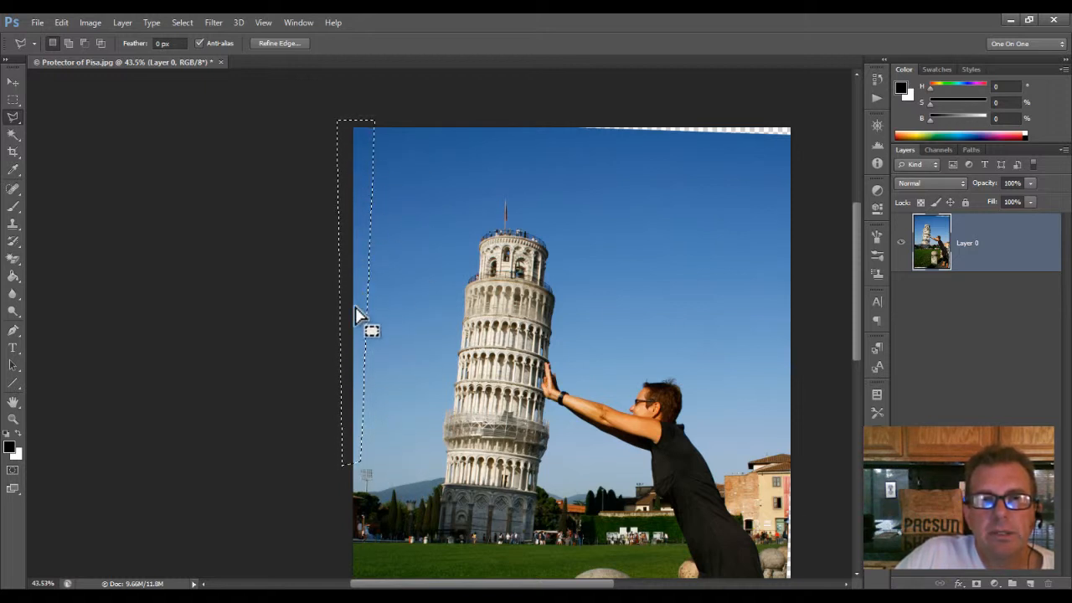
click(183, 22)
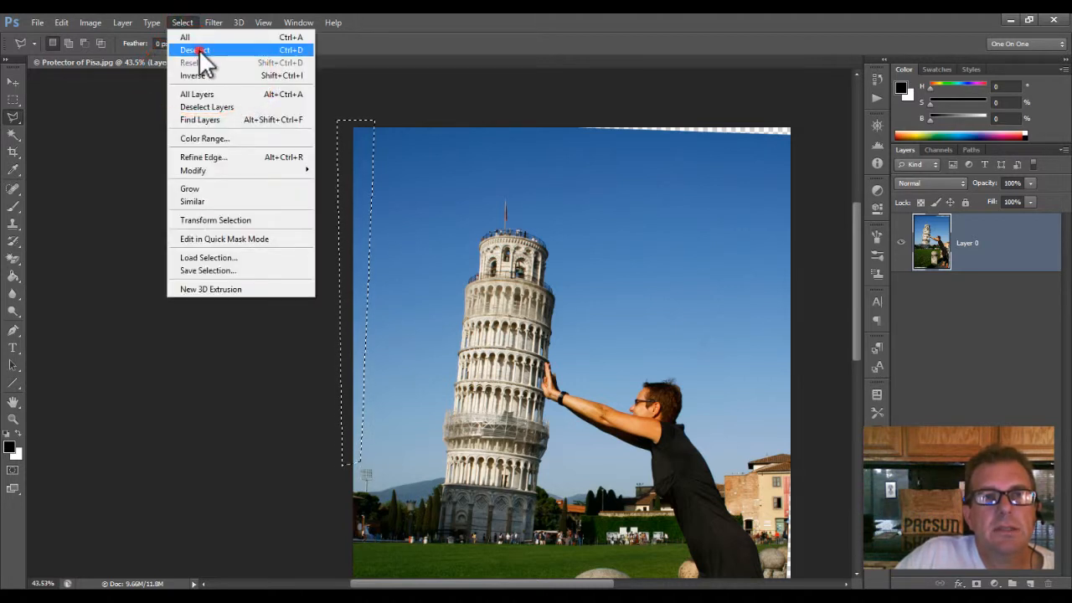
click(199, 49)
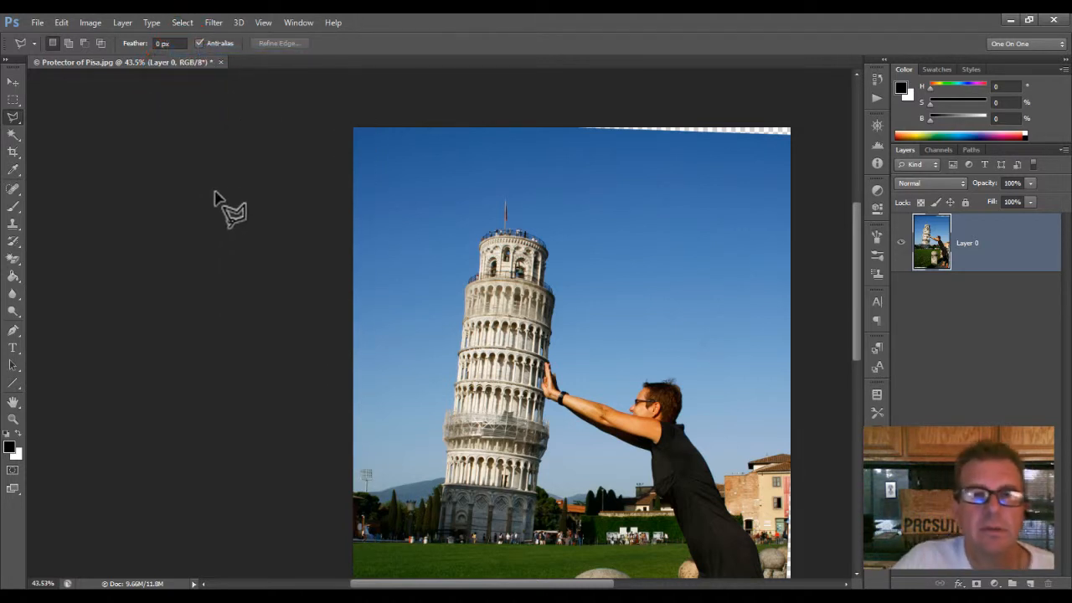
Step: Outline the transparent wedge along the right half of the photo's top edge with the Polygonal Lasso
click(567, 119)
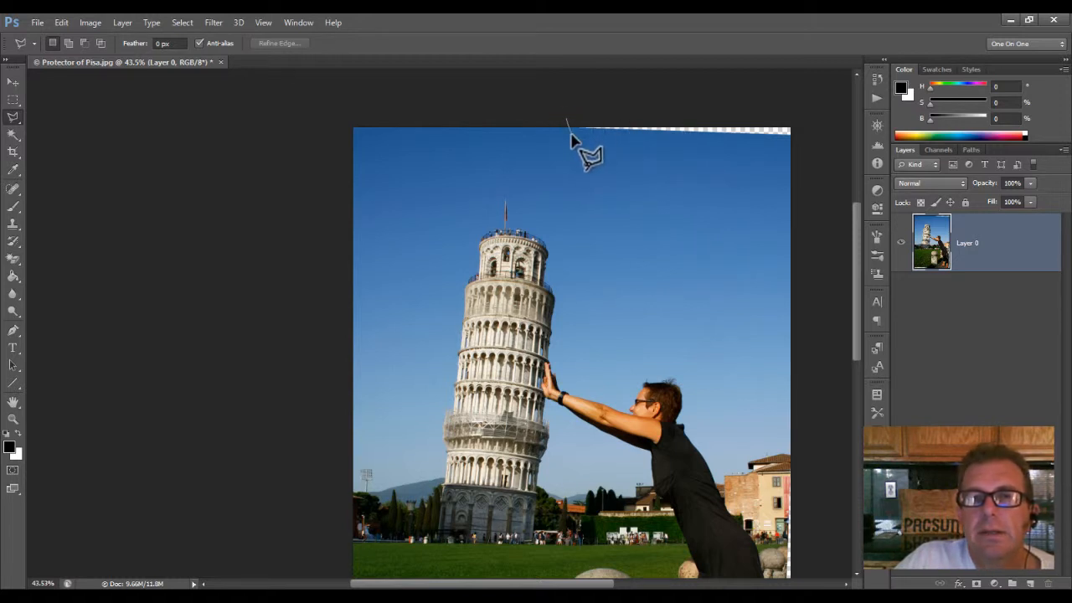
click(801, 143)
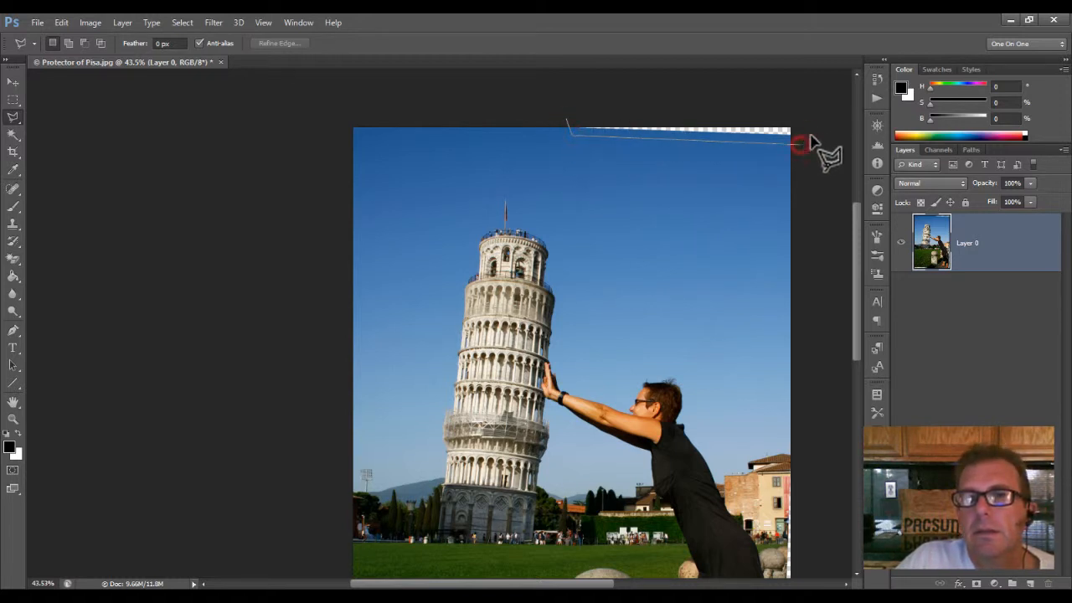
click(793, 113)
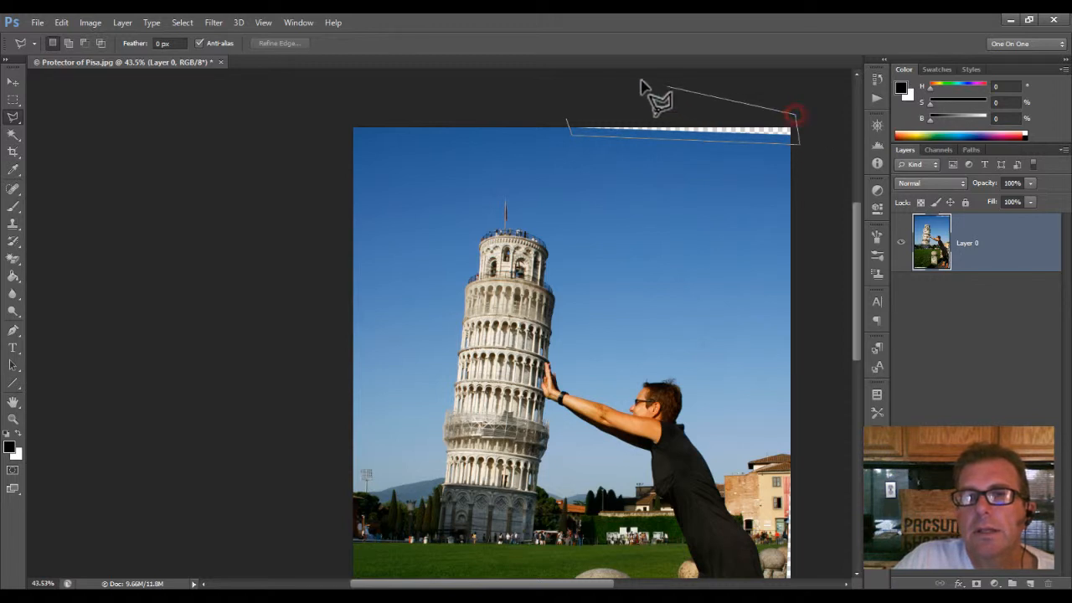
click(567, 121)
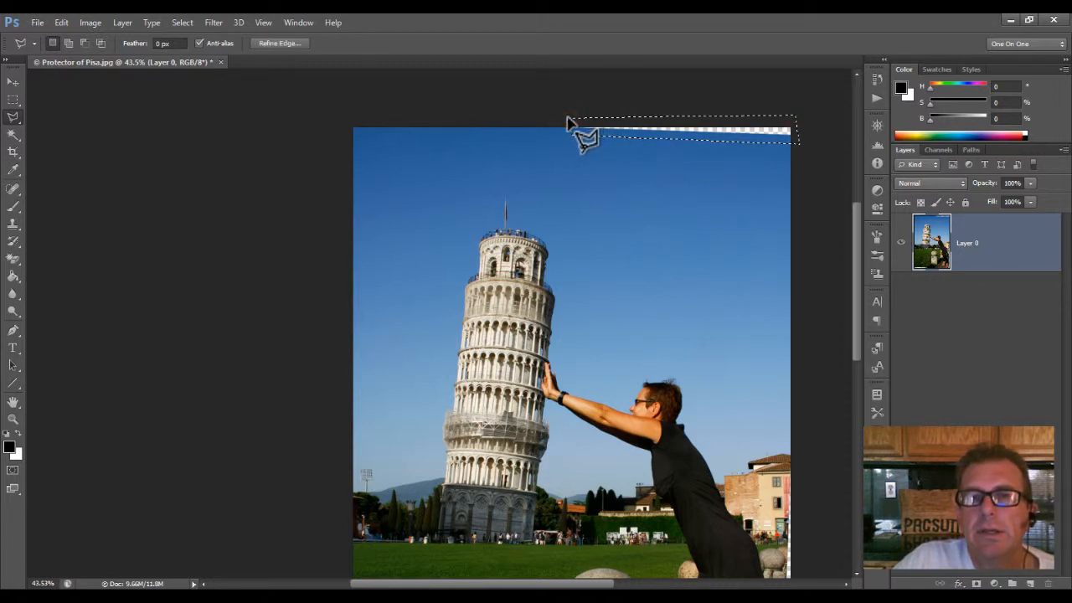
Step: Fill the selected top-edge wedge using Content-Aware at 100% opacity and clear the selection
click(62, 23)
click(122, 210)
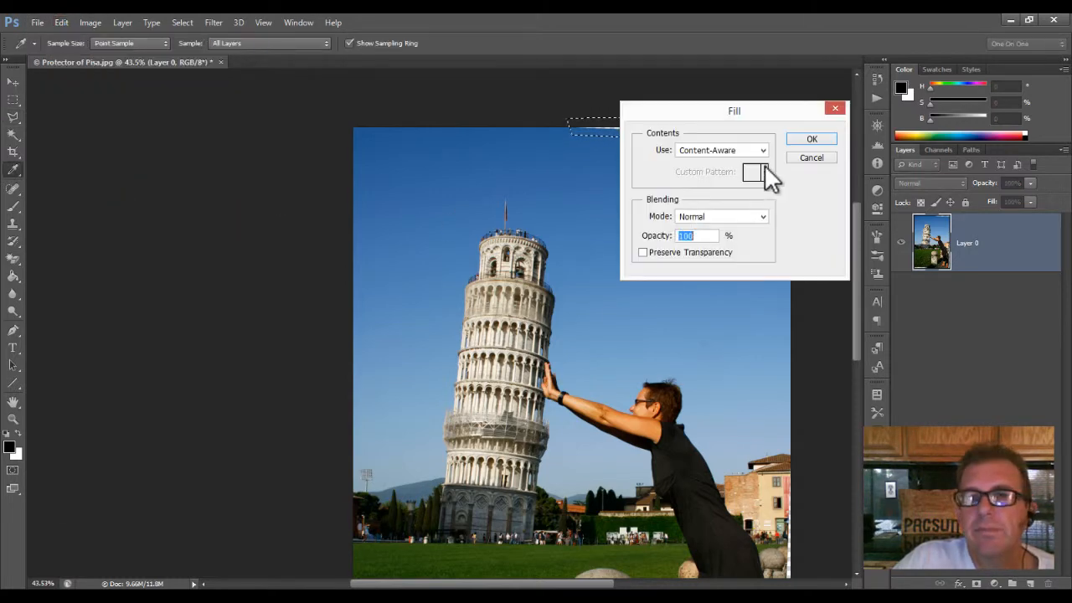
click(813, 141)
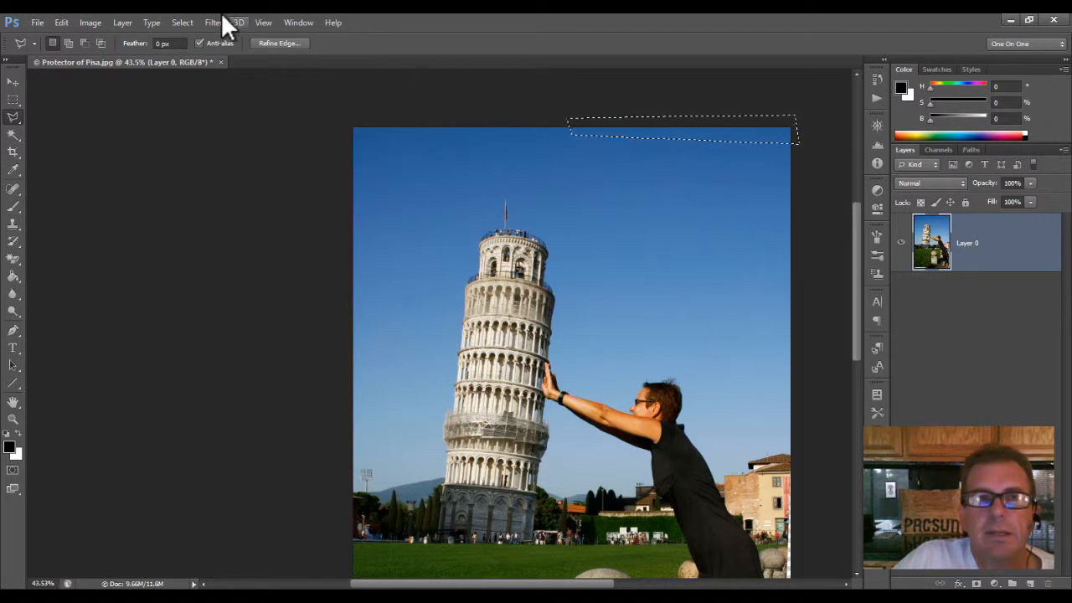
click(187, 20)
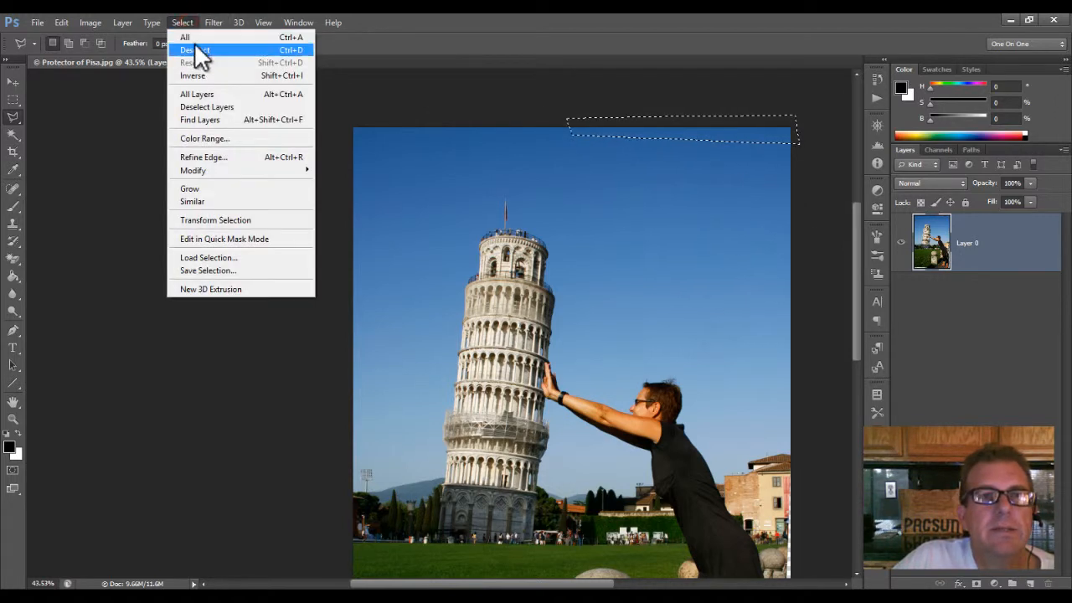
click(196, 49)
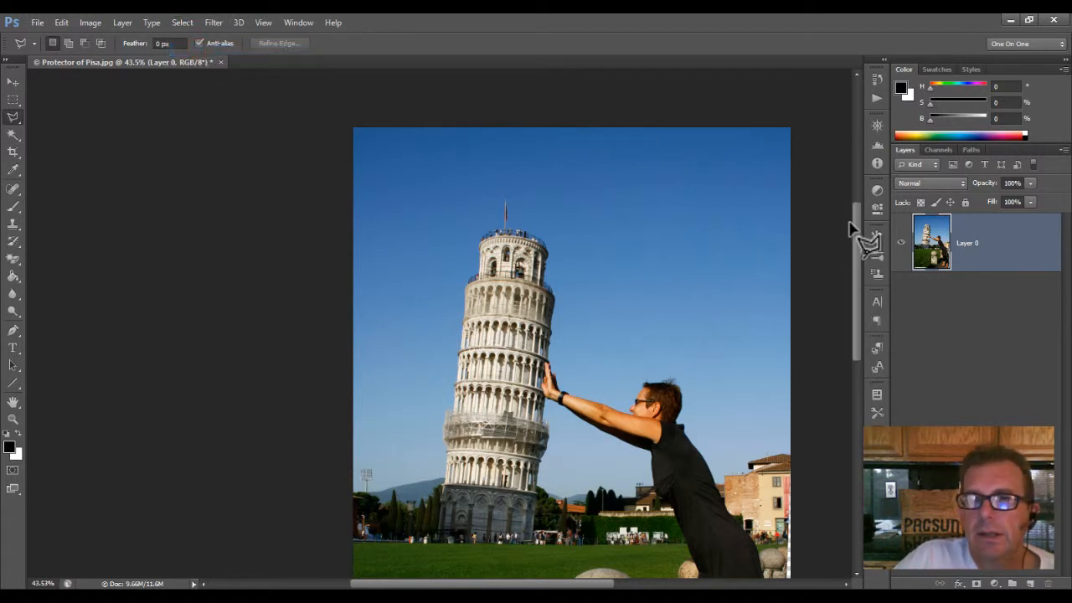
Step: Outline the transparent wedge along the left half of the photo's bottom edge with the Polygonal Lasso, slightly overlapping the grass
scroll(857, 225, down, 5)
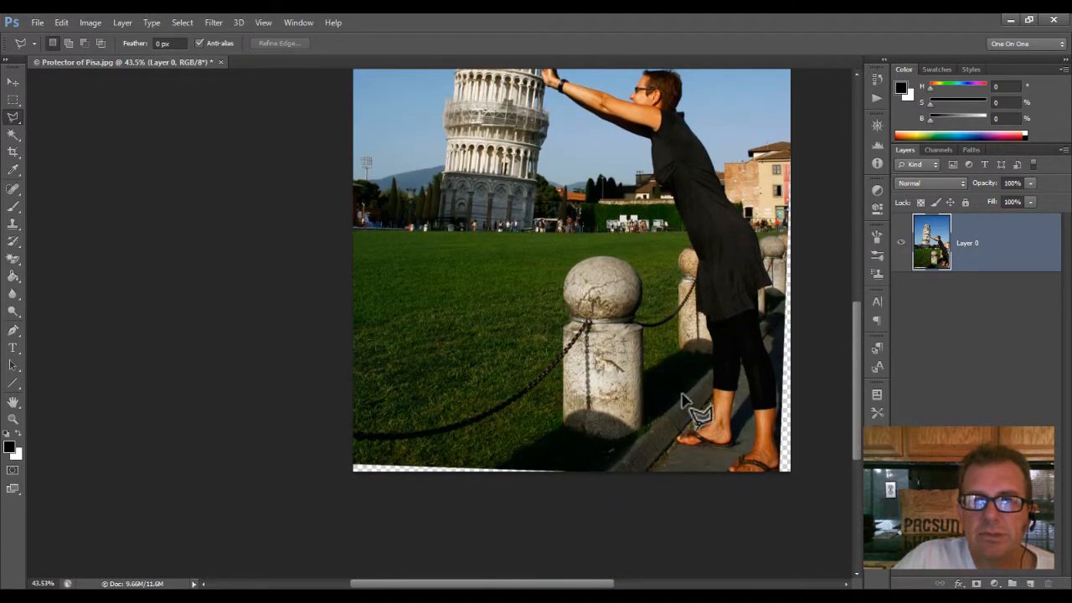
click(343, 456)
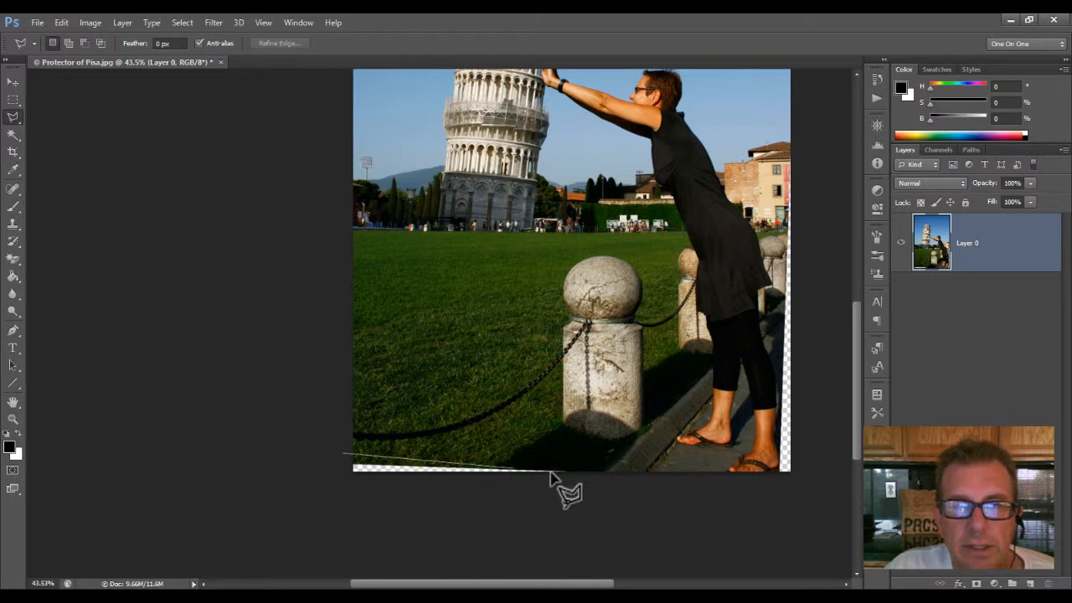
click(577, 482)
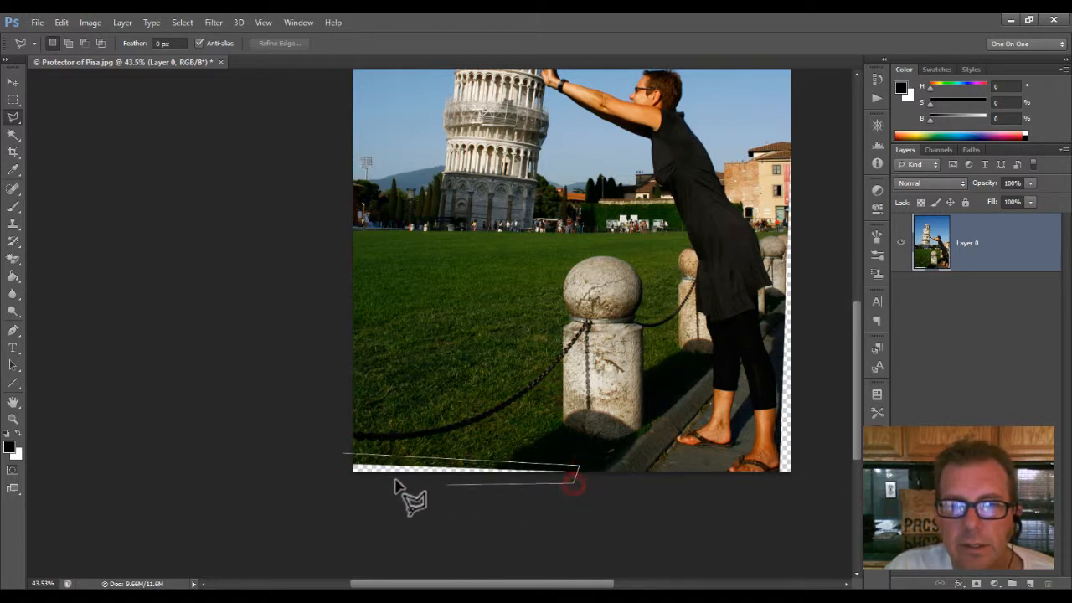
click(340, 482)
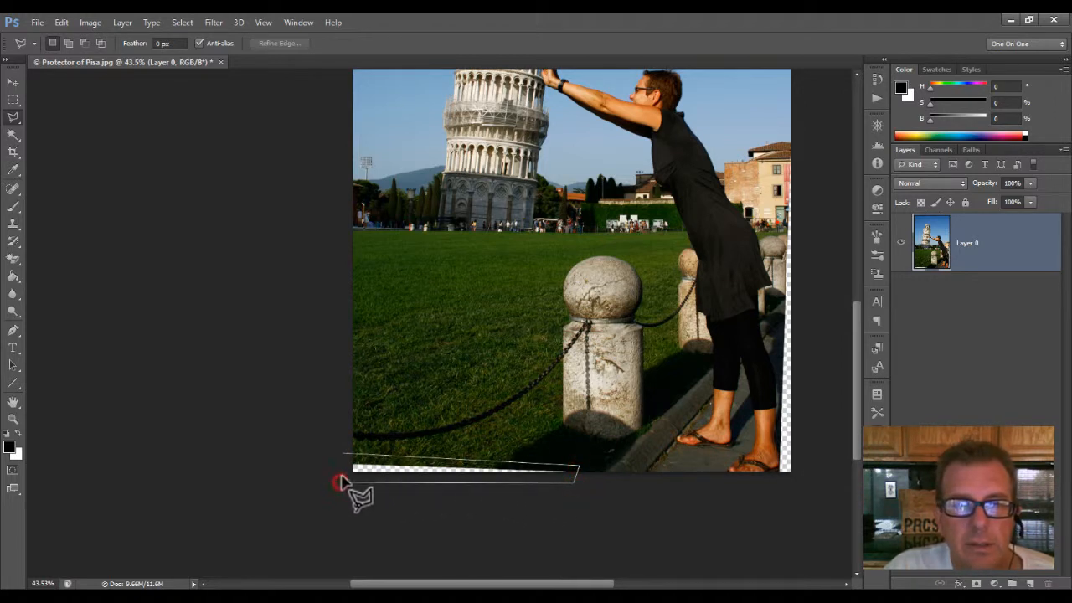
click(340, 454)
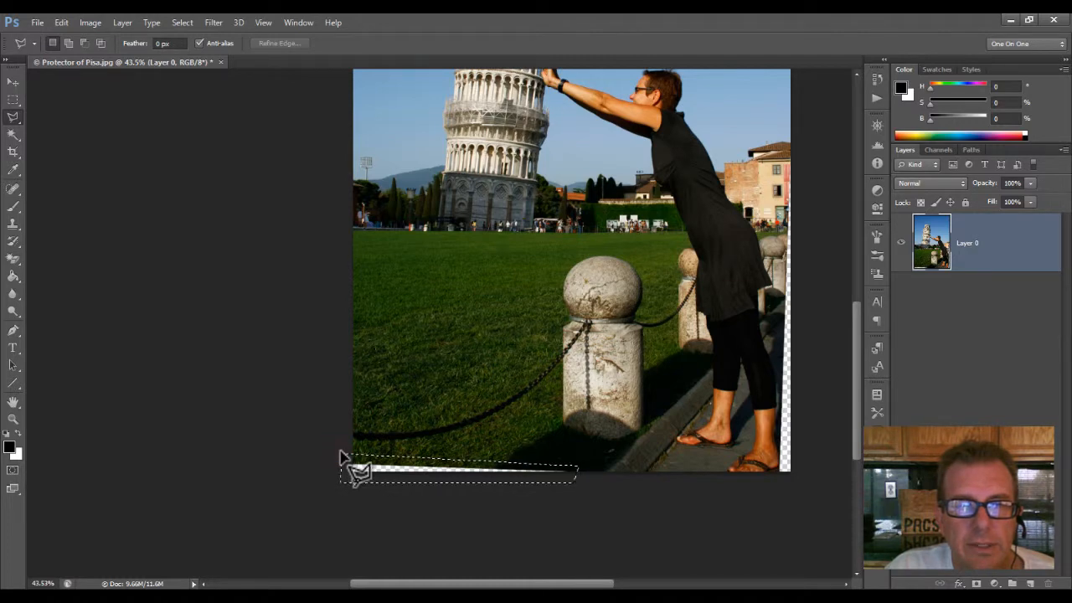
Step: Fill the selected bottom-edge wedge using Content-Aware at Normal mode and 100% opacity, and deselect it
click(63, 23)
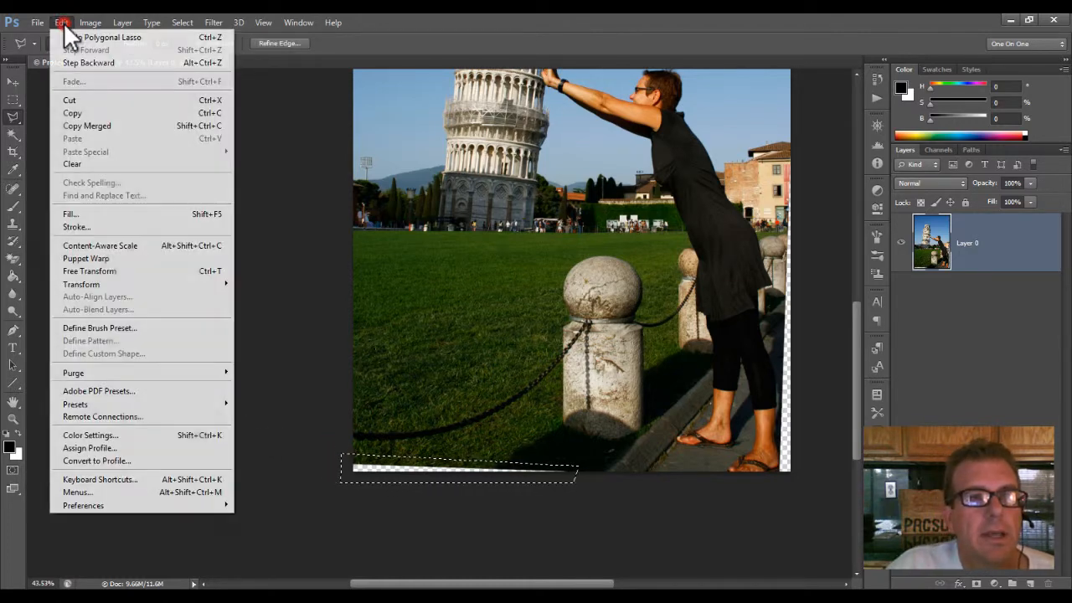
click(112, 215)
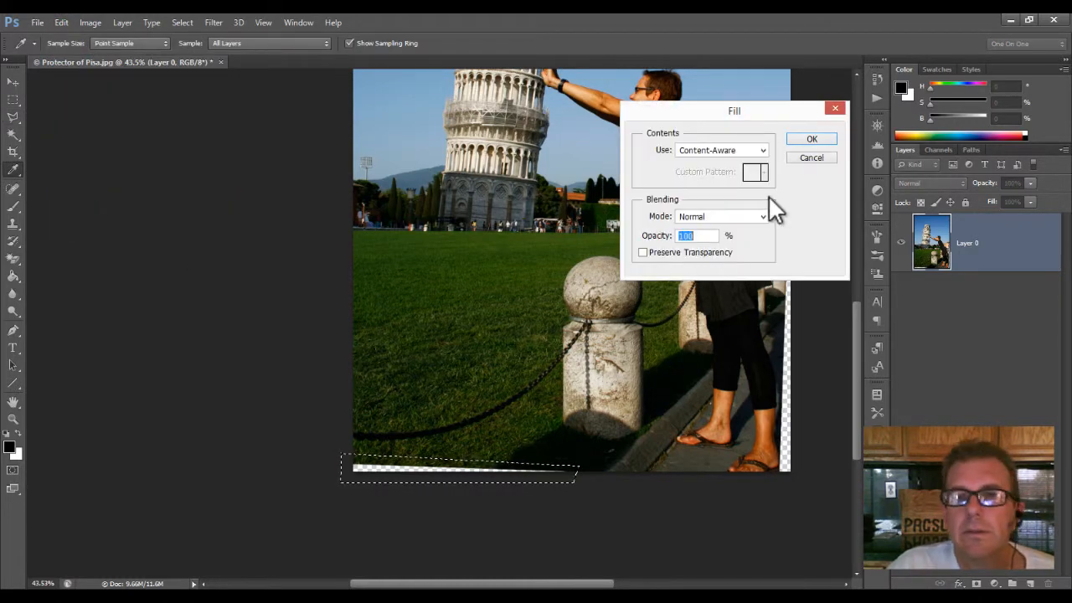
click(811, 141)
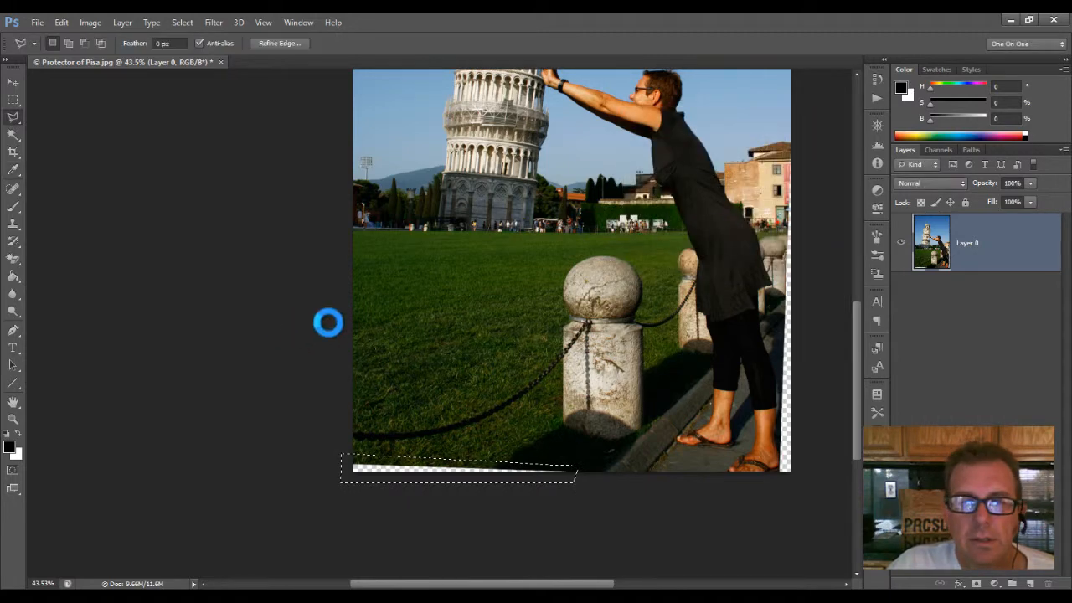
click(191, 21)
click(186, 49)
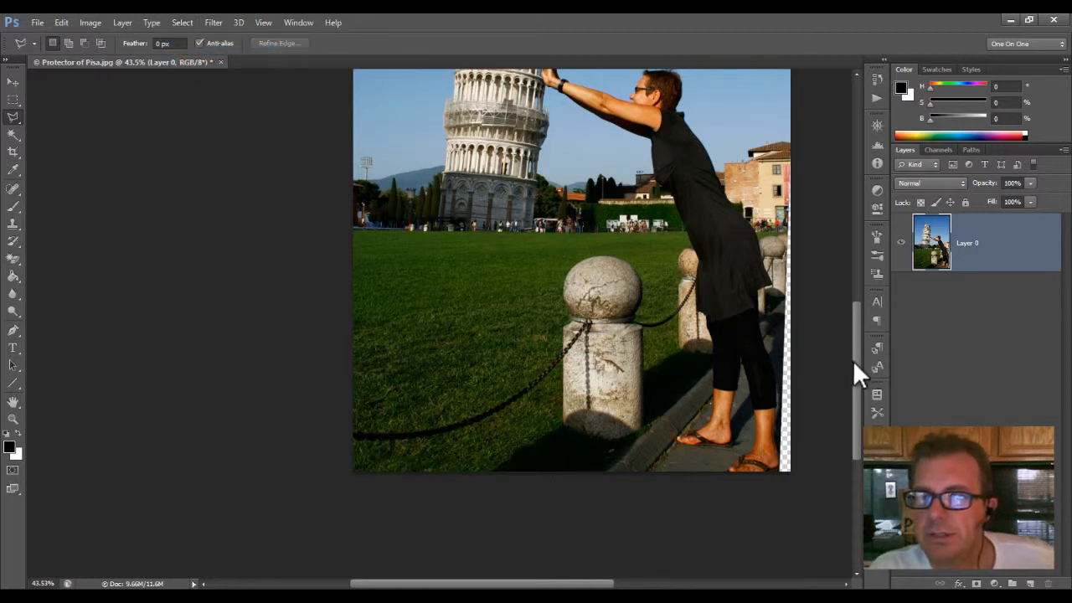
Step: Outline the transparent strip along the photo's right edge with the Polygonal Lasso, from the building's roof down past the feet
drag(857, 366, 844, 338)
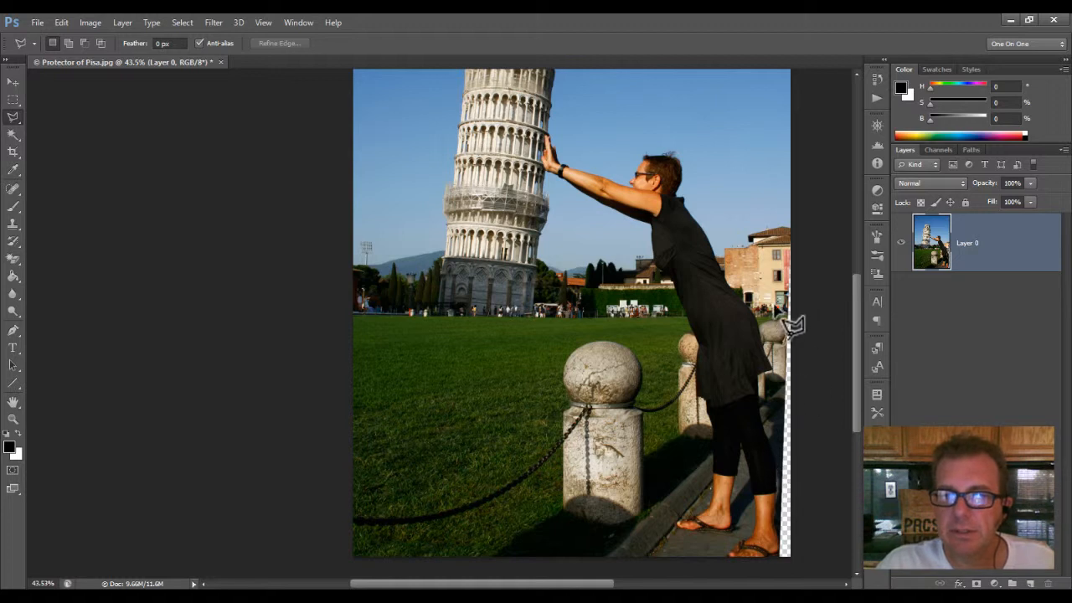
click(778, 245)
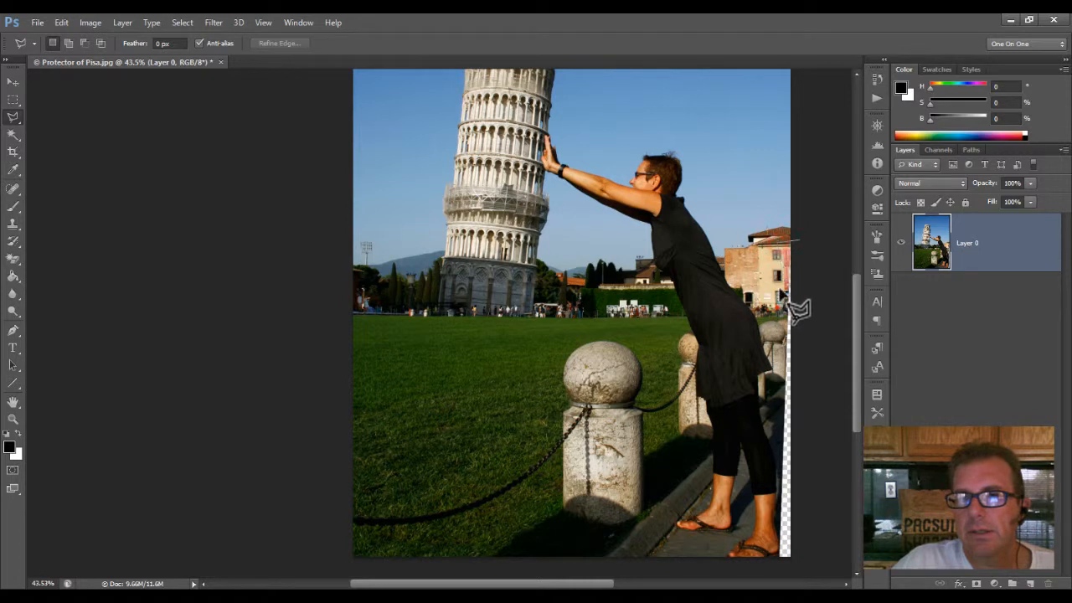
click(775, 563)
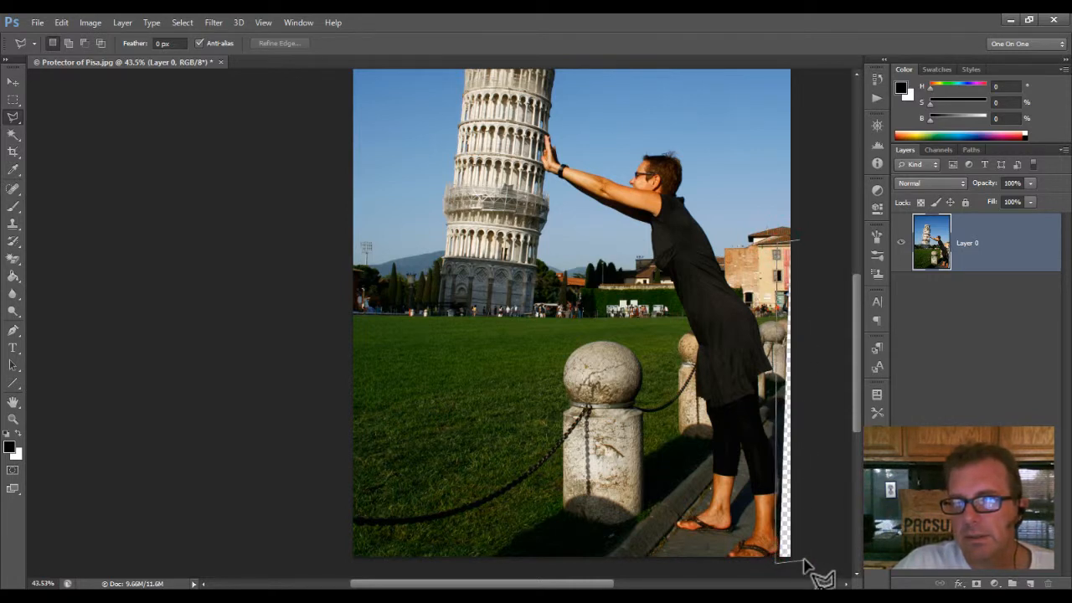
double_click(800, 244)
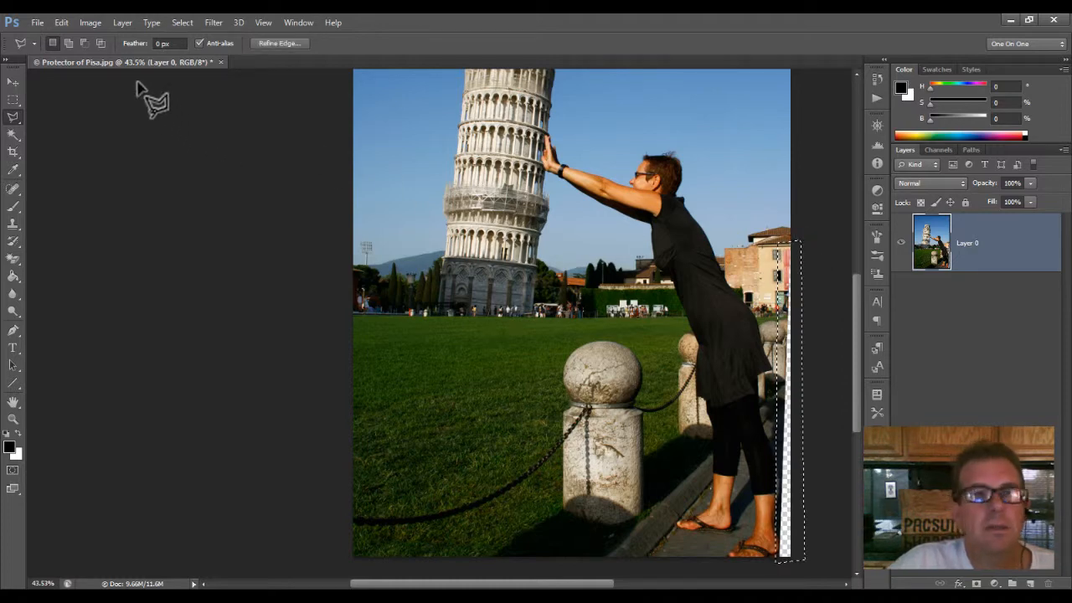
Step: Try to fill the selected right-edge strip using Content-Aware at Normal mode and 100% opacity, and inspect the area around the feet up close
click(64, 22)
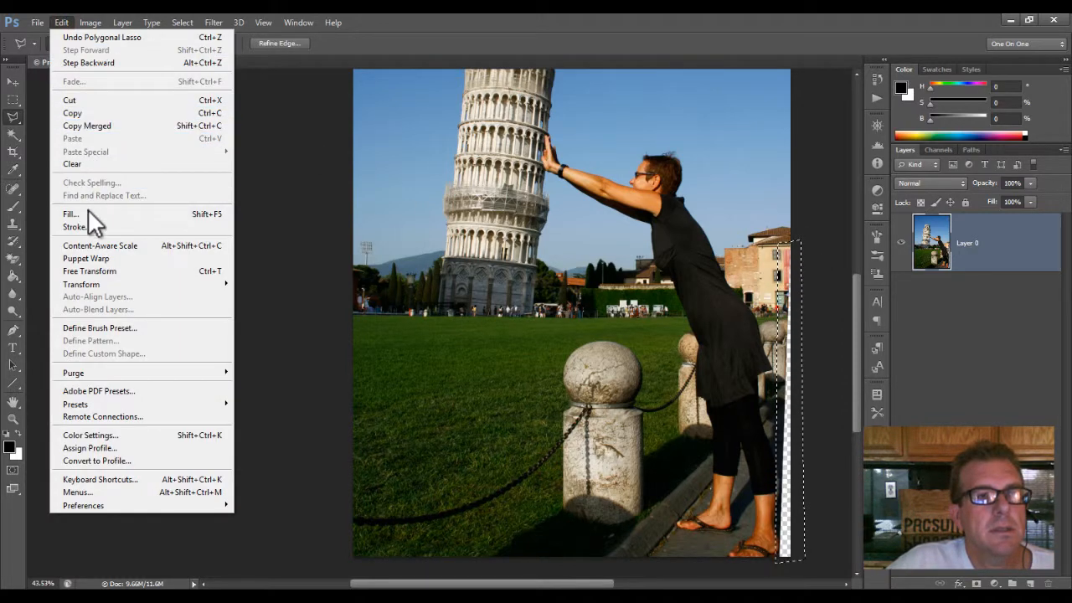
click(83, 214)
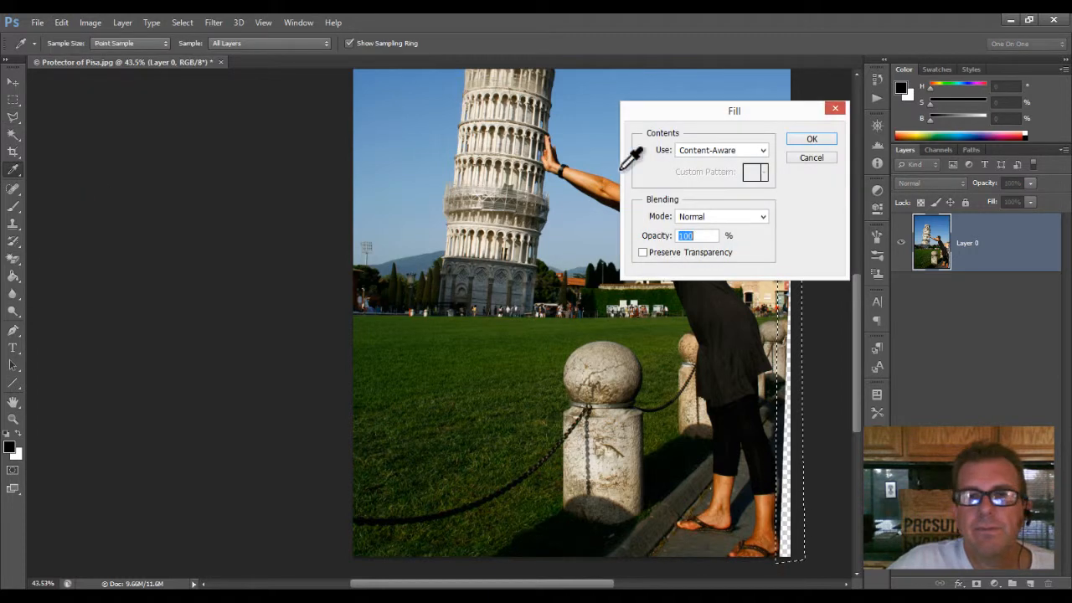
click(813, 140)
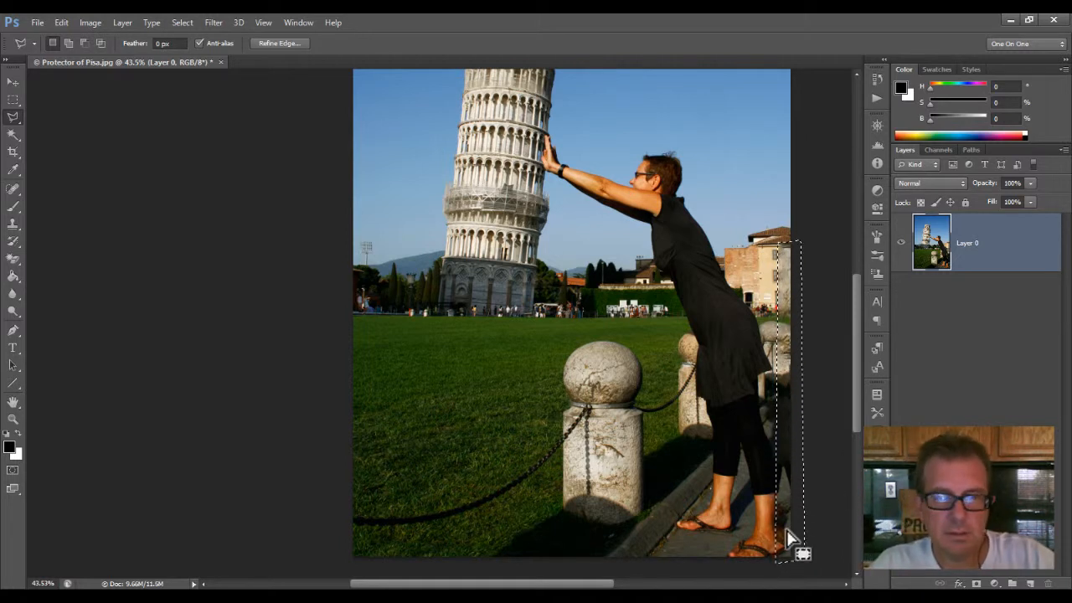
key(z)
mouse_move(786, 529)
mouse_down()
mouse_move(807, 402)
mouse_move(843, 354)
mouse_move(843, 376)
mouse_up()
key(l)
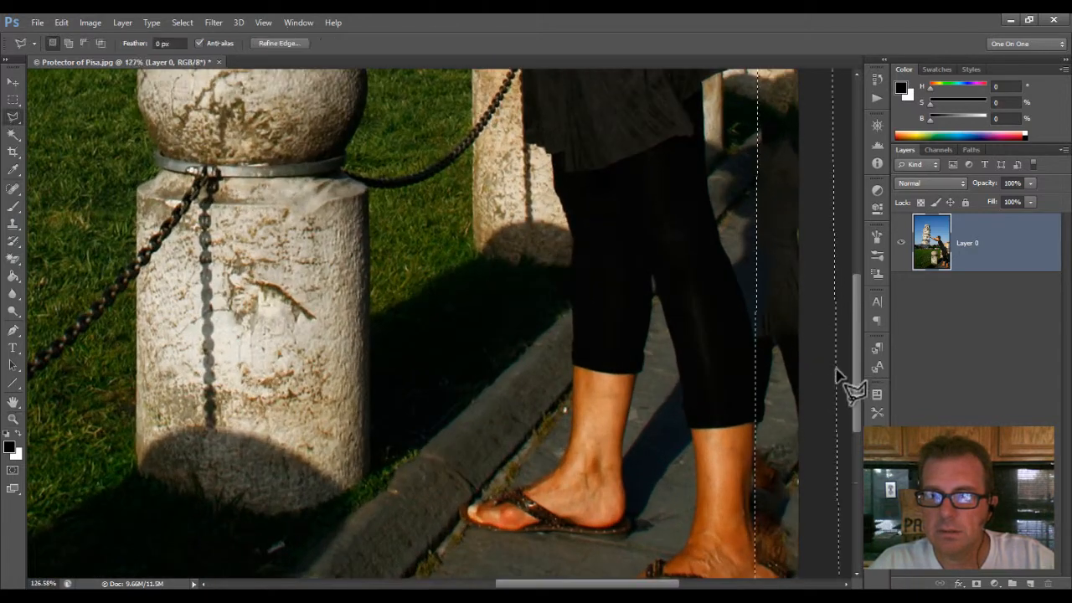
drag(858, 429, 857, 454)
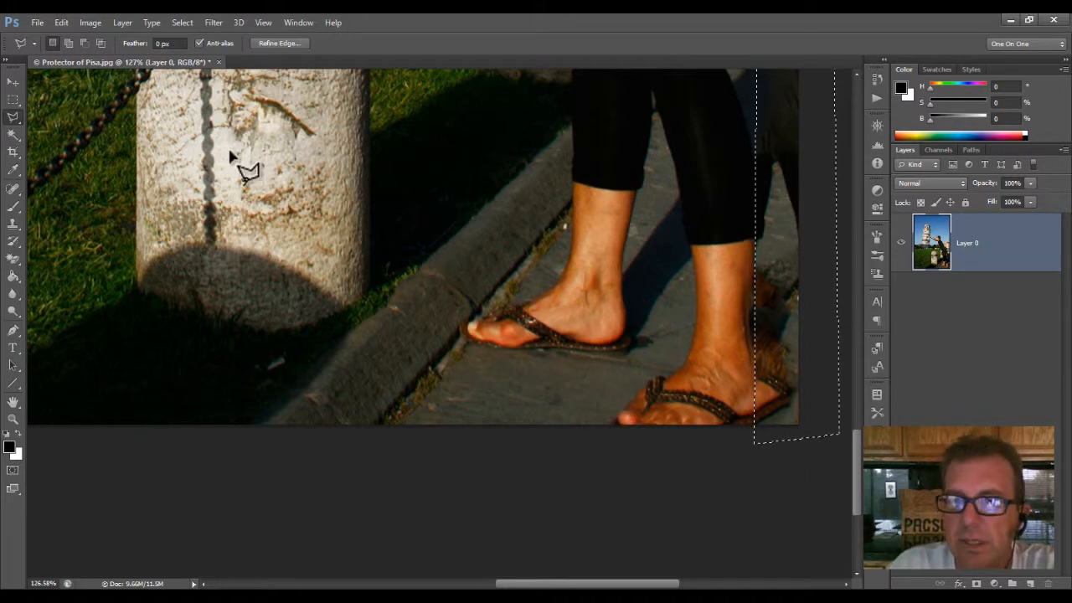
Step: Undo the Content-Aware fill of the right-edge strip and clear the selection
click(61, 19)
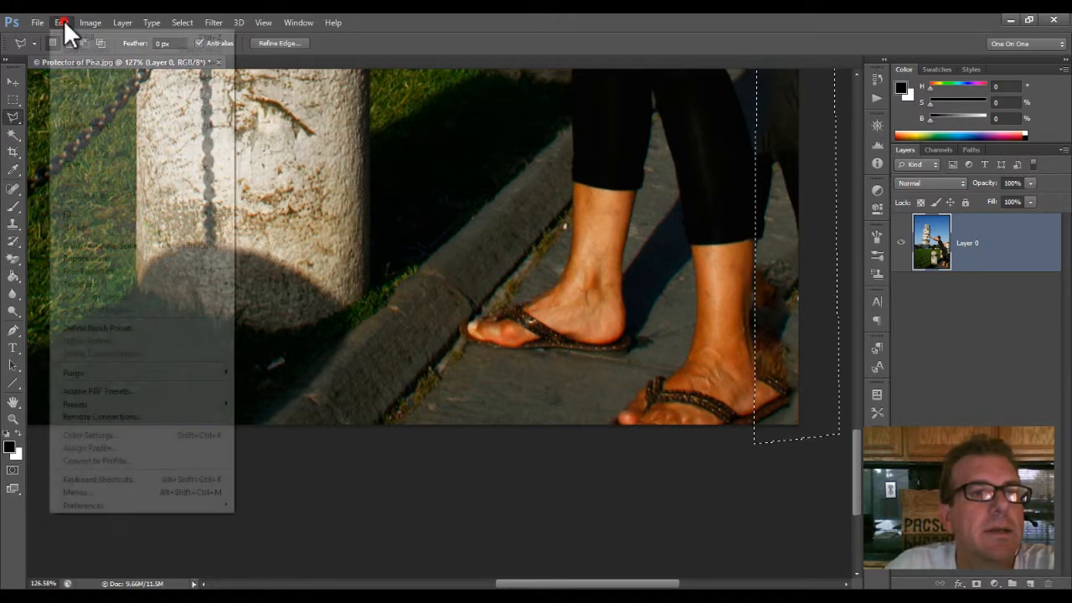
click(79, 62)
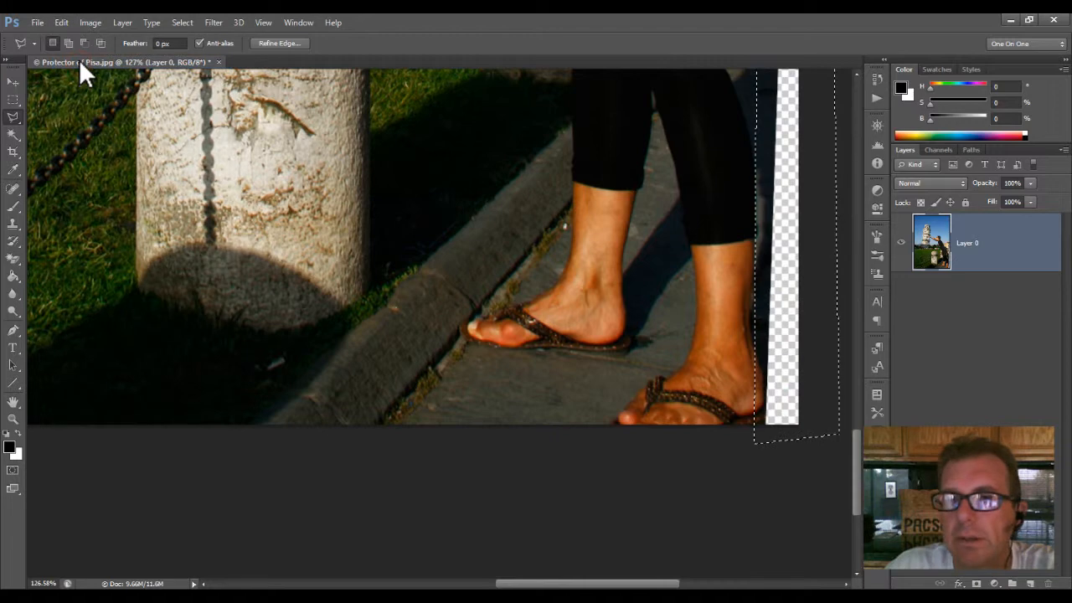
click(181, 21)
click(194, 49)
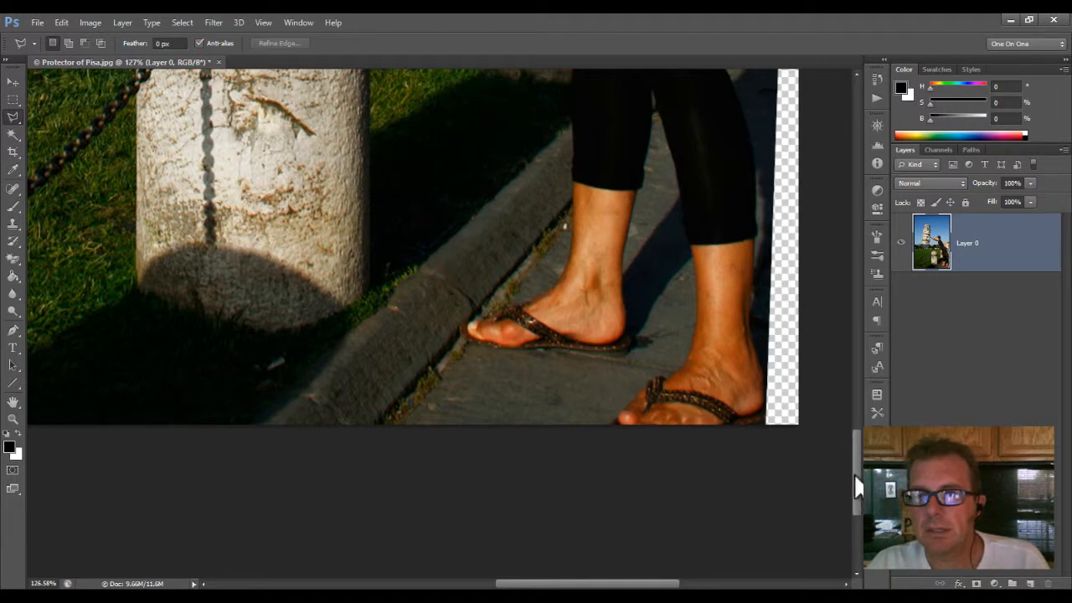
Step: Distort the layer by pulling its lower-right corner outward to about 102.6% width, covering the transparent right-edge strip, and view the whole photo
drag(855, 480, 855, 467)
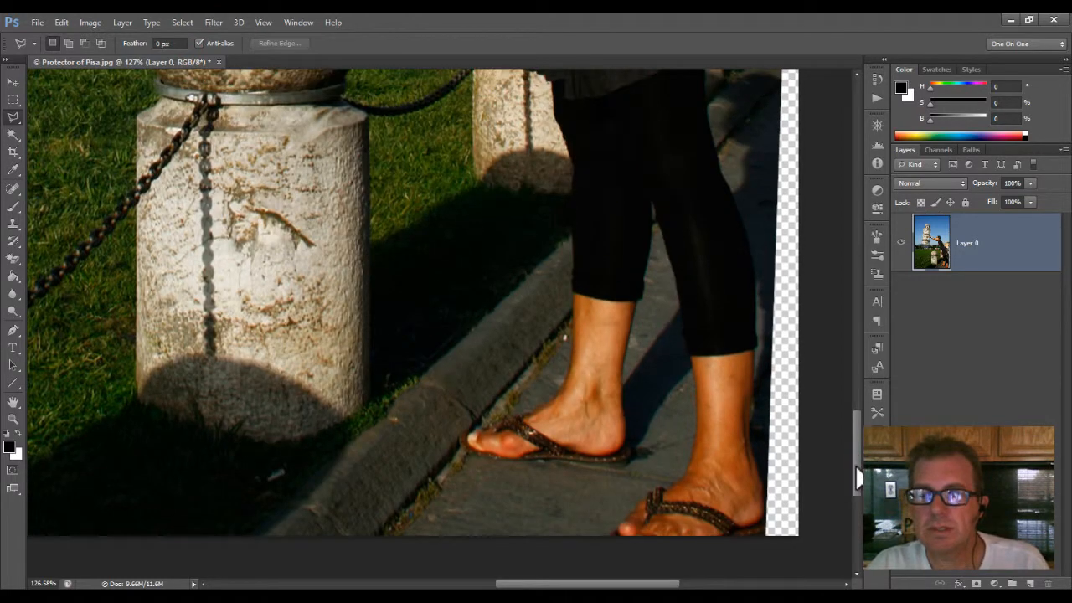
click(63, 22)
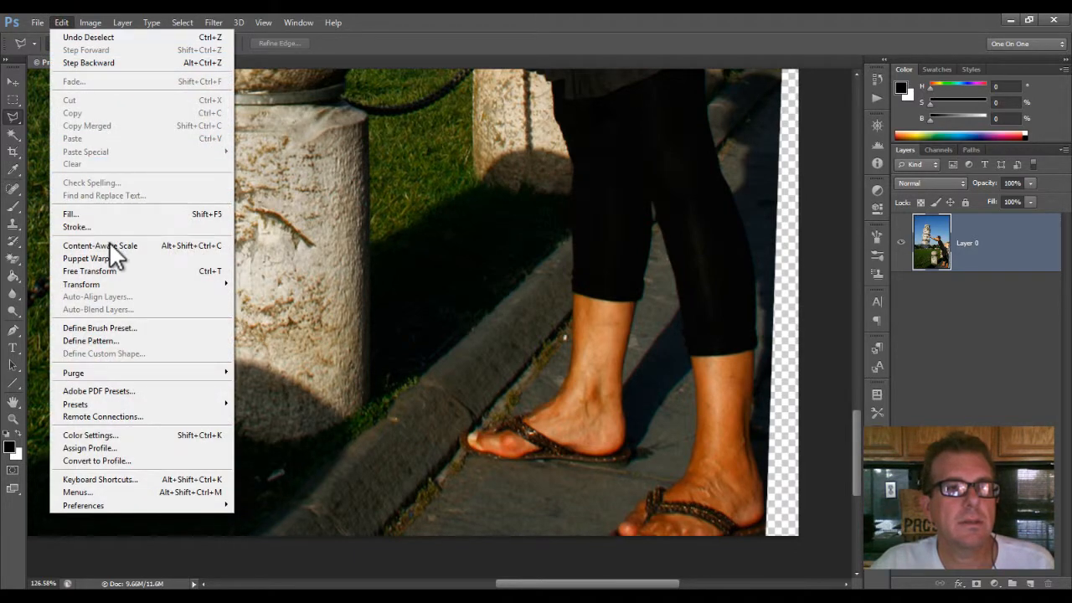
mouse_move(153, 286)
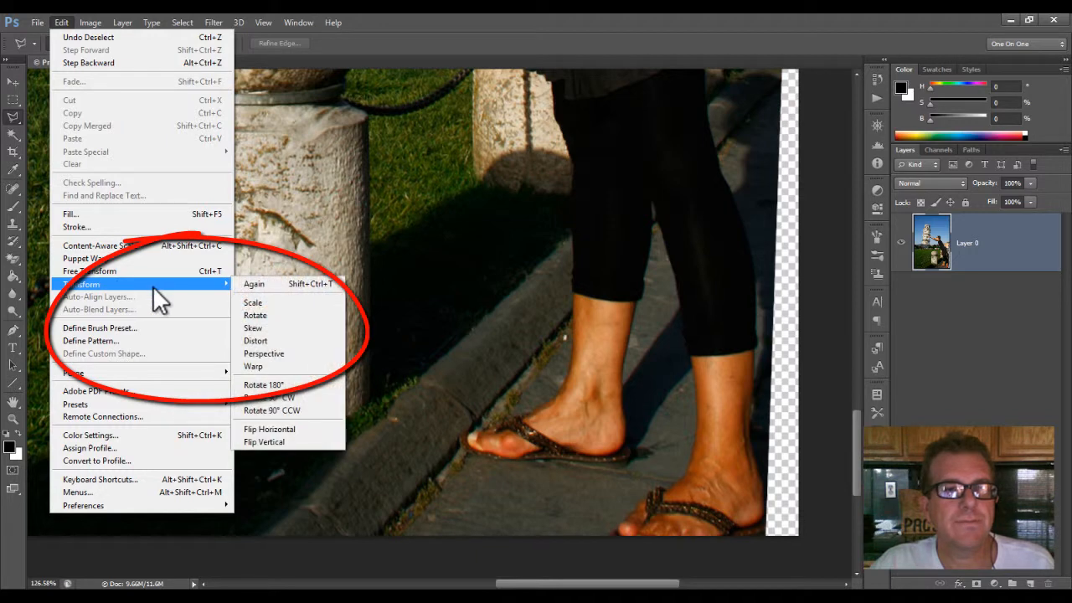
click(263, 341)
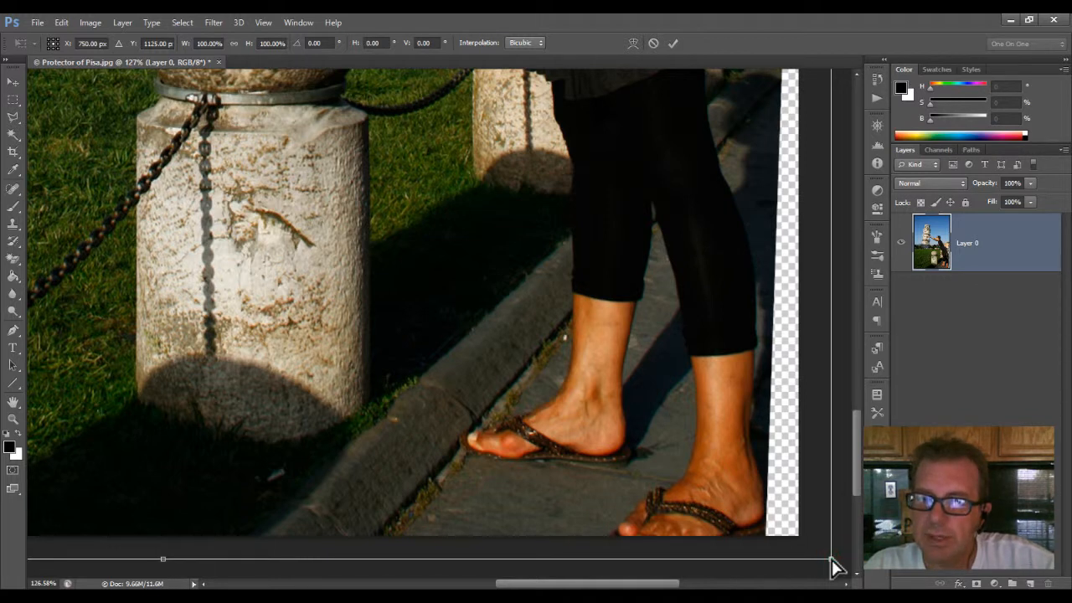
drag(832, 559, 784, 555)
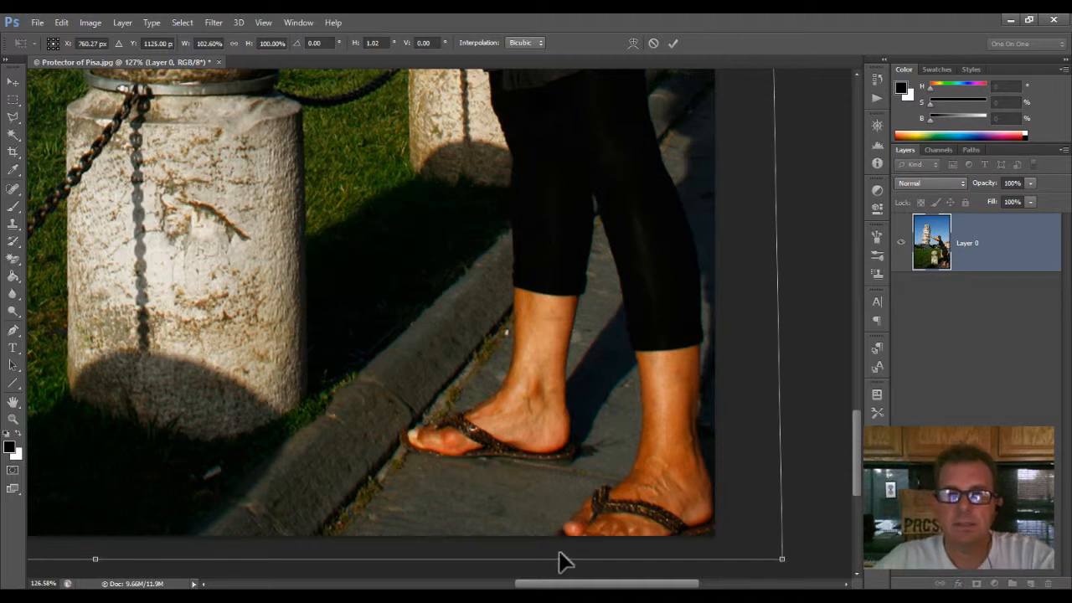
click(671, 42)
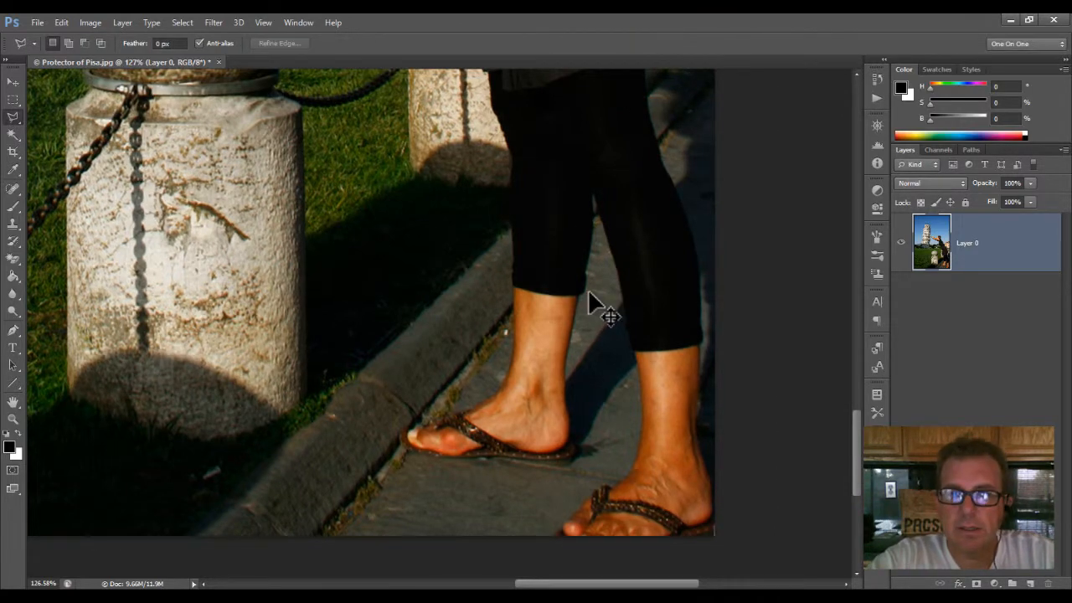
key(ctrl+0)
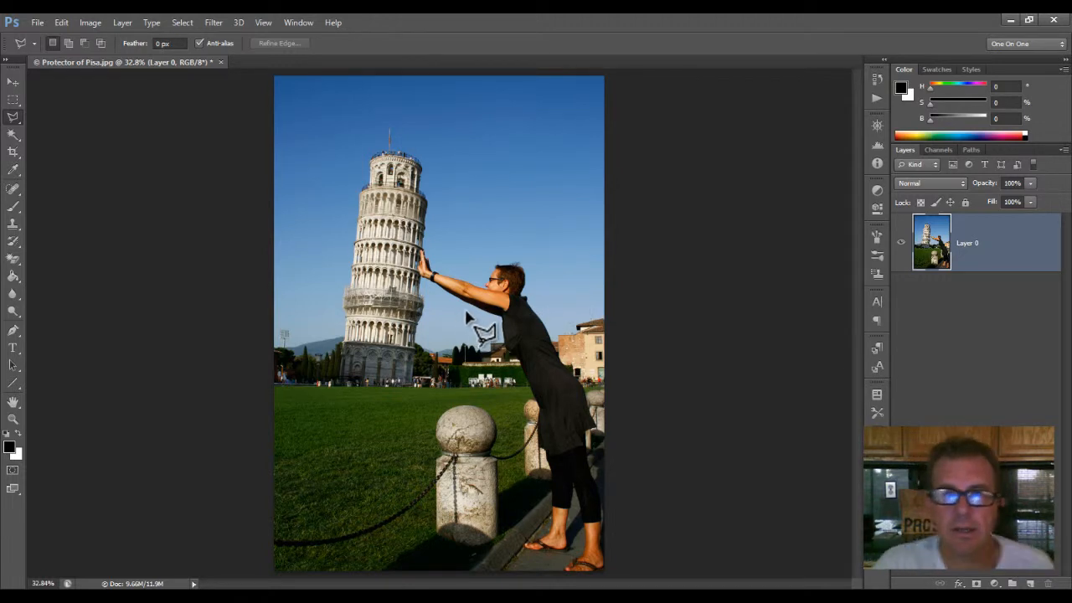